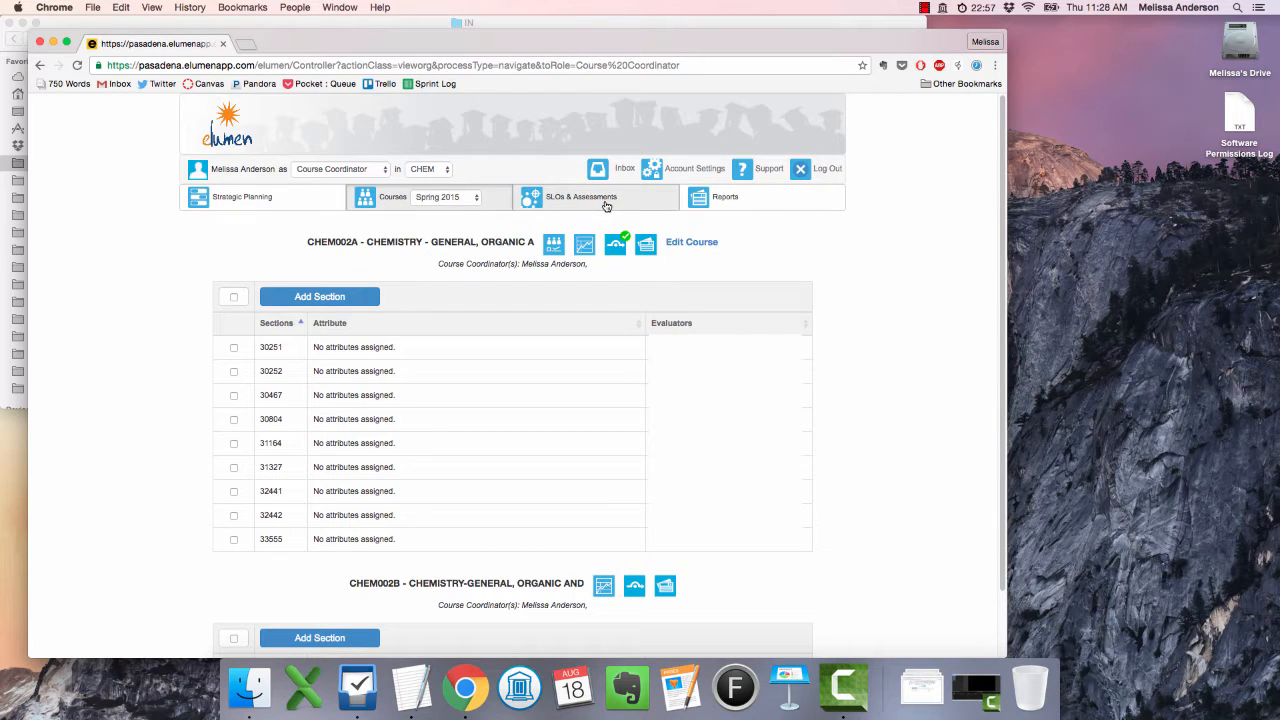
Open the assessments listing for the CHEM department in the Course Coordinator role.
{"action": "left_click", "coordinate": [341, 170]}
{"action": "left_click", "coordinate": [342, 172]}
{"action": "left_click", "coordinate": [599, 202]}
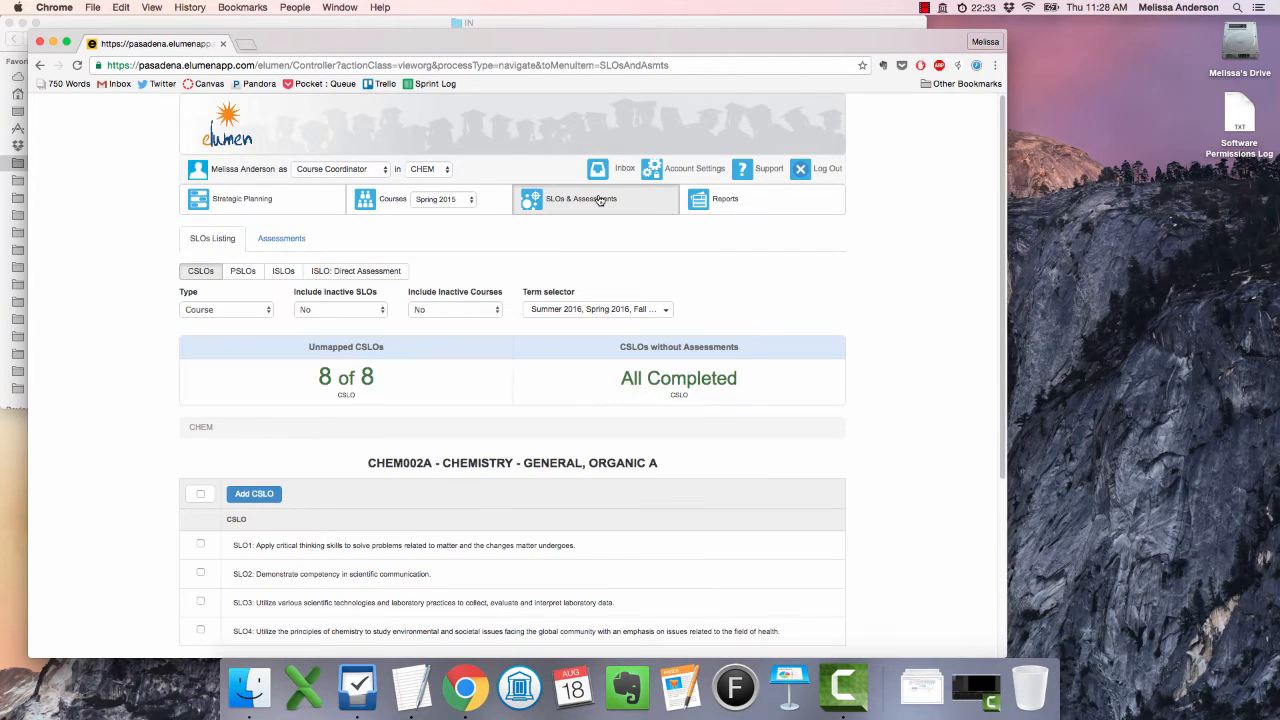
{"action": "left_click", "coordinate": [298, 240]}
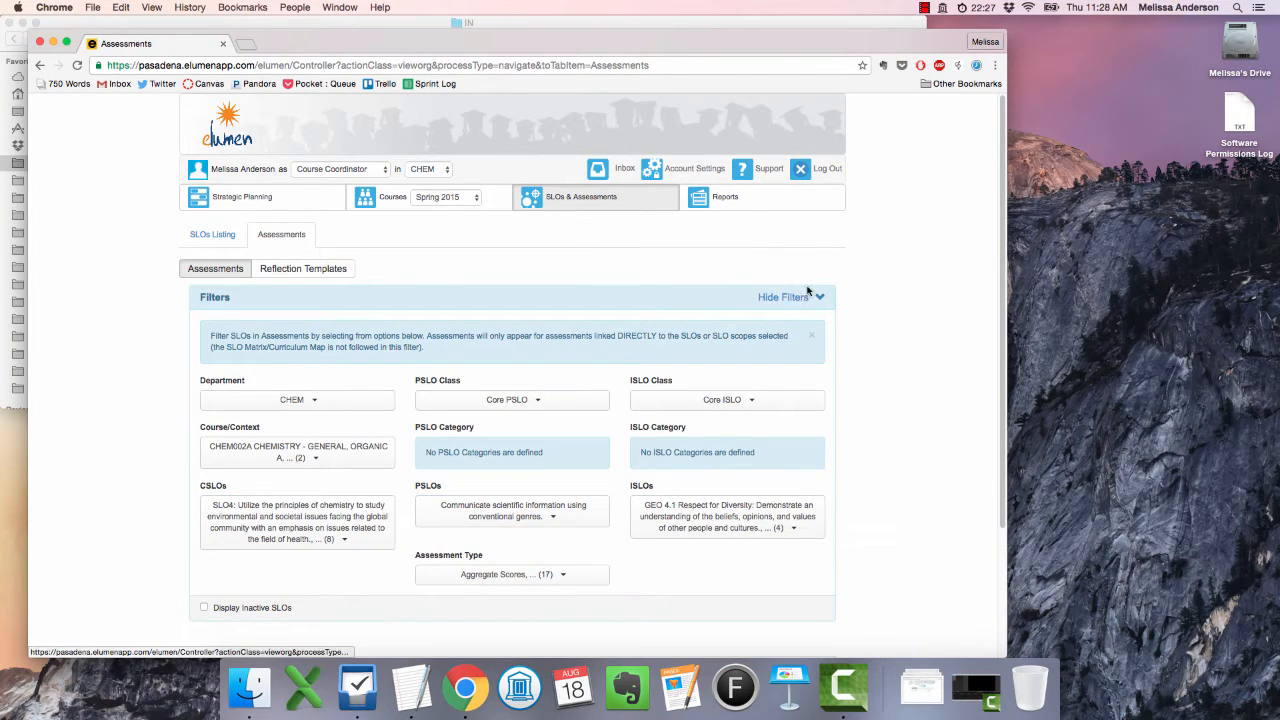
Collapse the filters above the assessment list and start adding a new assessment.
{"action": "scroll", "coordinate": [842, 295], "scroll_direction": "down", "scroll_amount": 2}
{"action": "scroll", "coordinate": [842, 295], "scroll_direction": "down", "scroll_amount": 3}
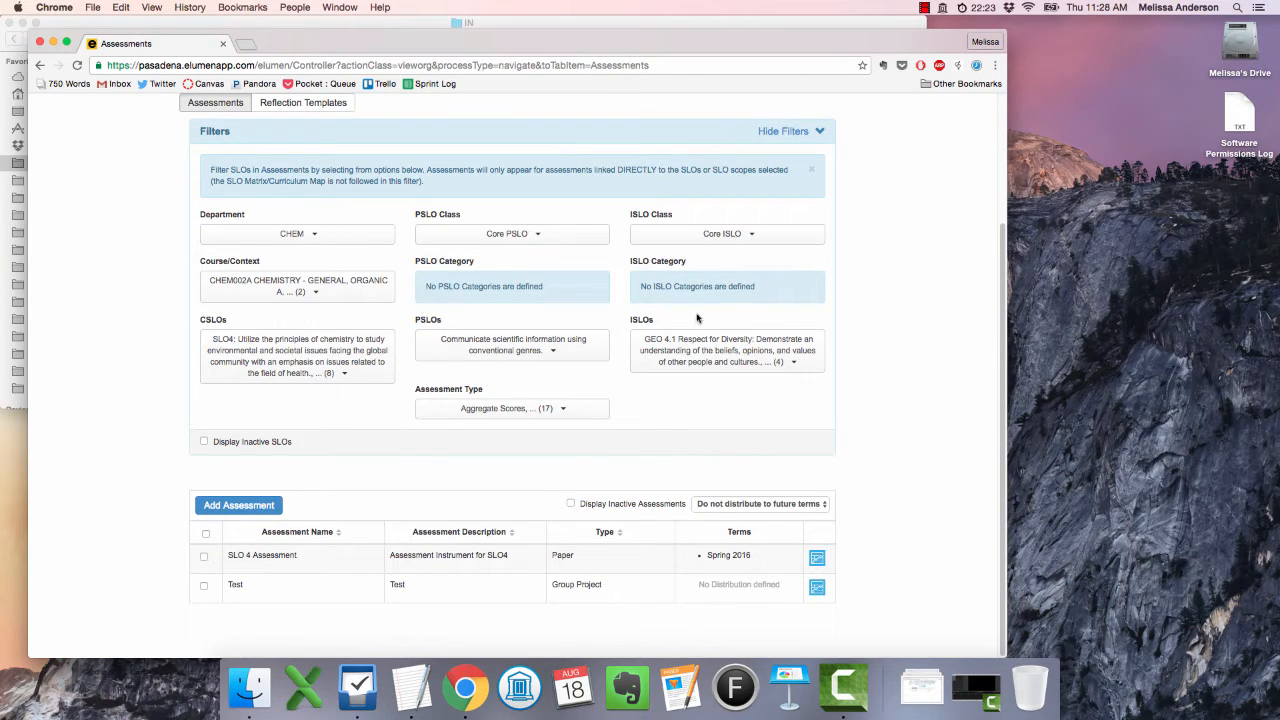
{"action": "left_click", "coordinate": [795, 131]}
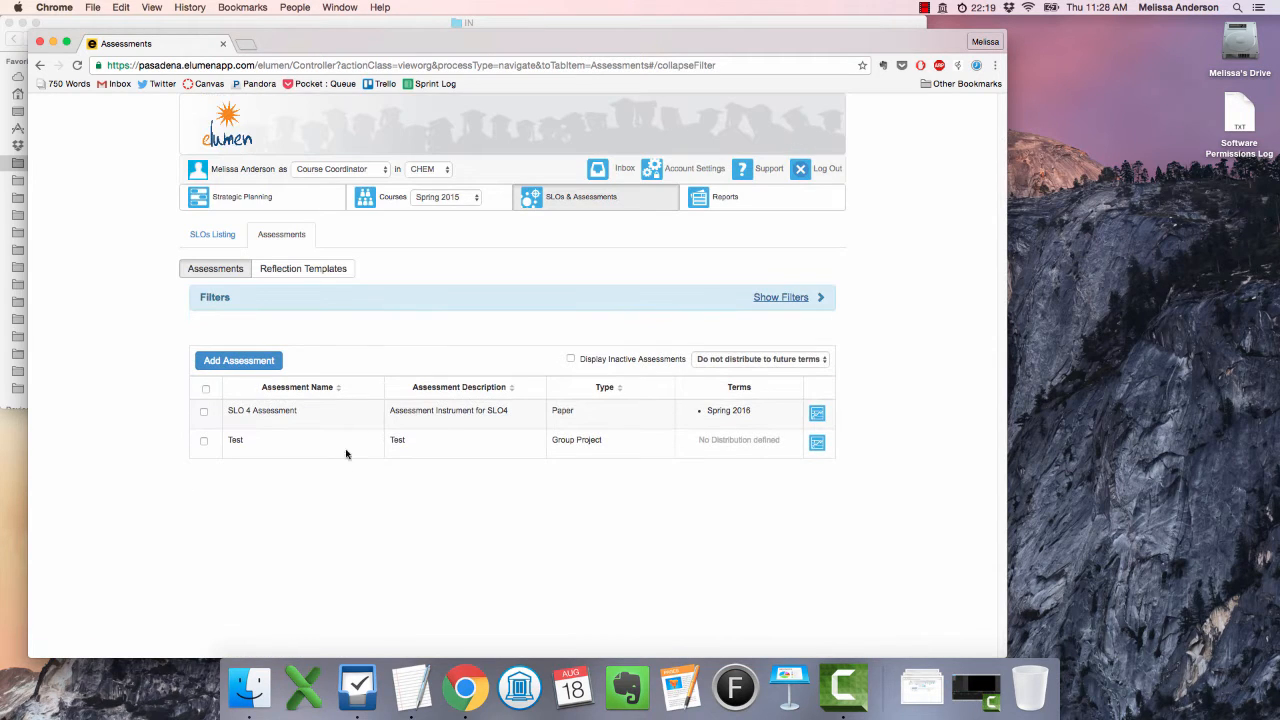
{"action": "left_click", "coordinate": [244, 363]}
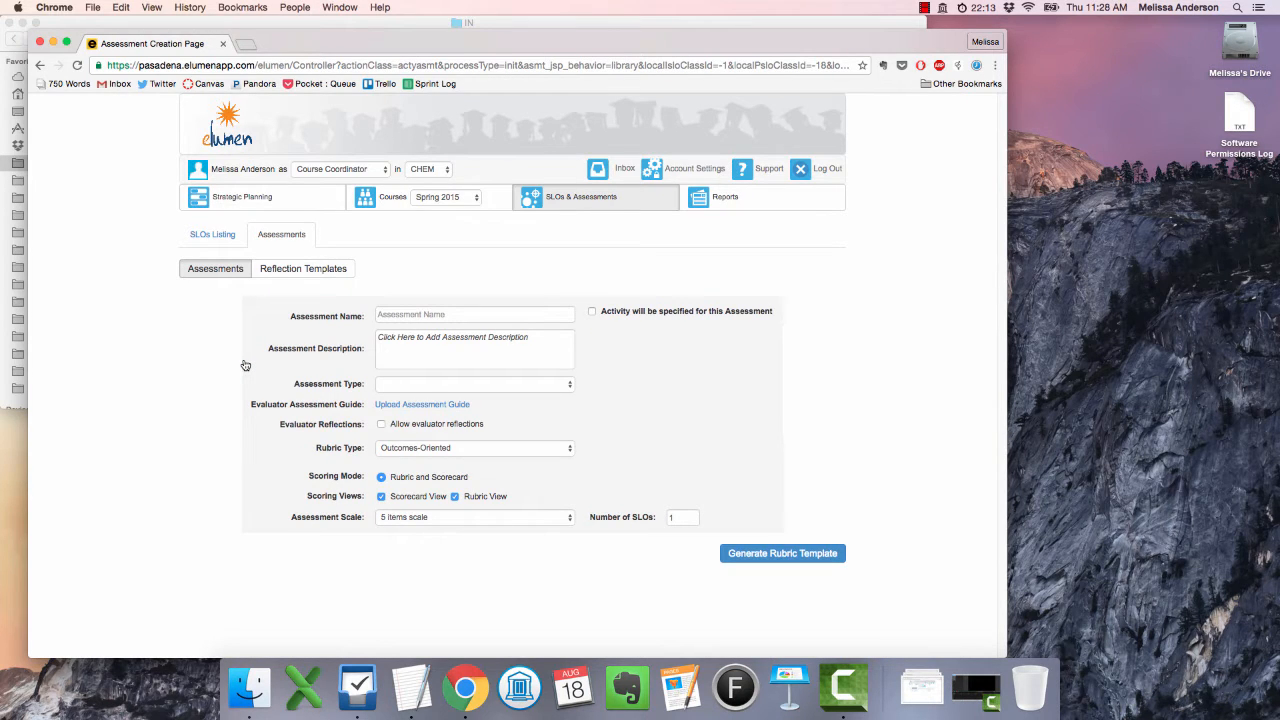
Name the assessment "Test Assessment" and describe it as "This is an essay about flowers.".
{"action": "left_click", "coordinate": [449, 313]}
{"action": "type", "text": "Test"}
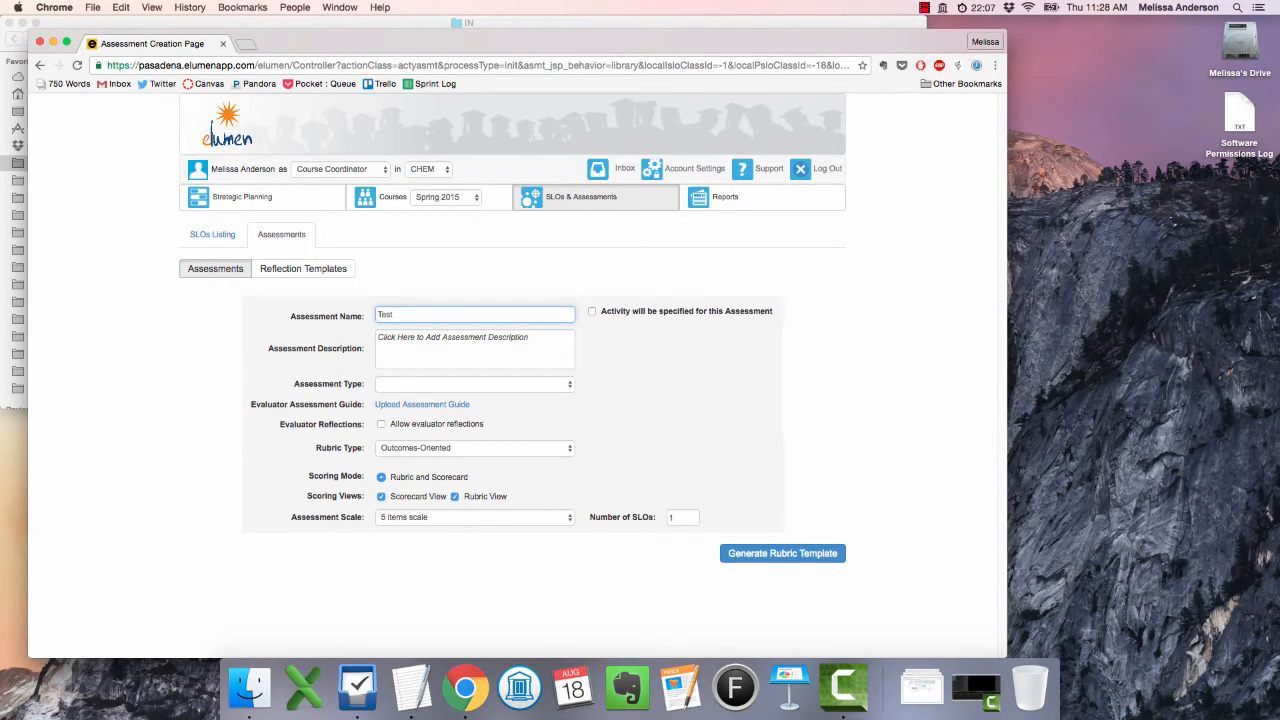
{"action": "type", "text": " Assessment"}
{"action": "key", "text": "Tab"}
{"action": "left_click", "coordinate": [418, 345]}
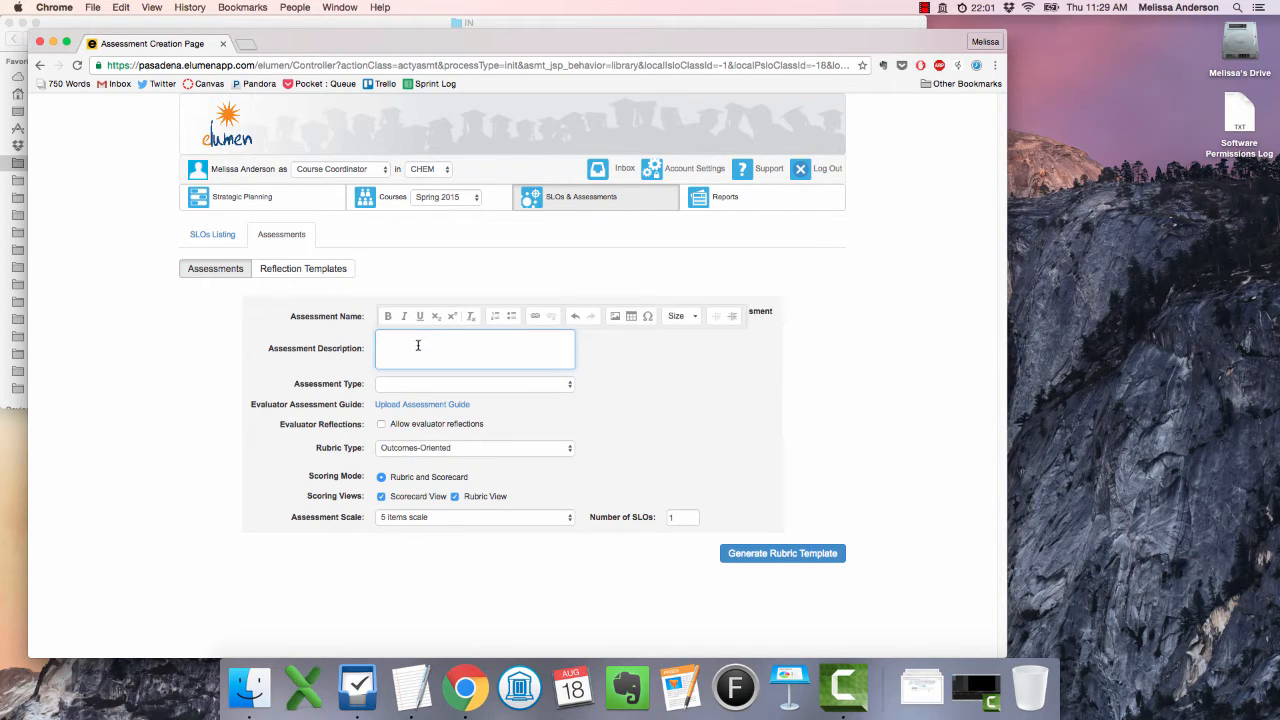
{"action": "type", "text": "This is an essay about flowers."}
{"action": "left_click", "coordinate": [623, 384]}
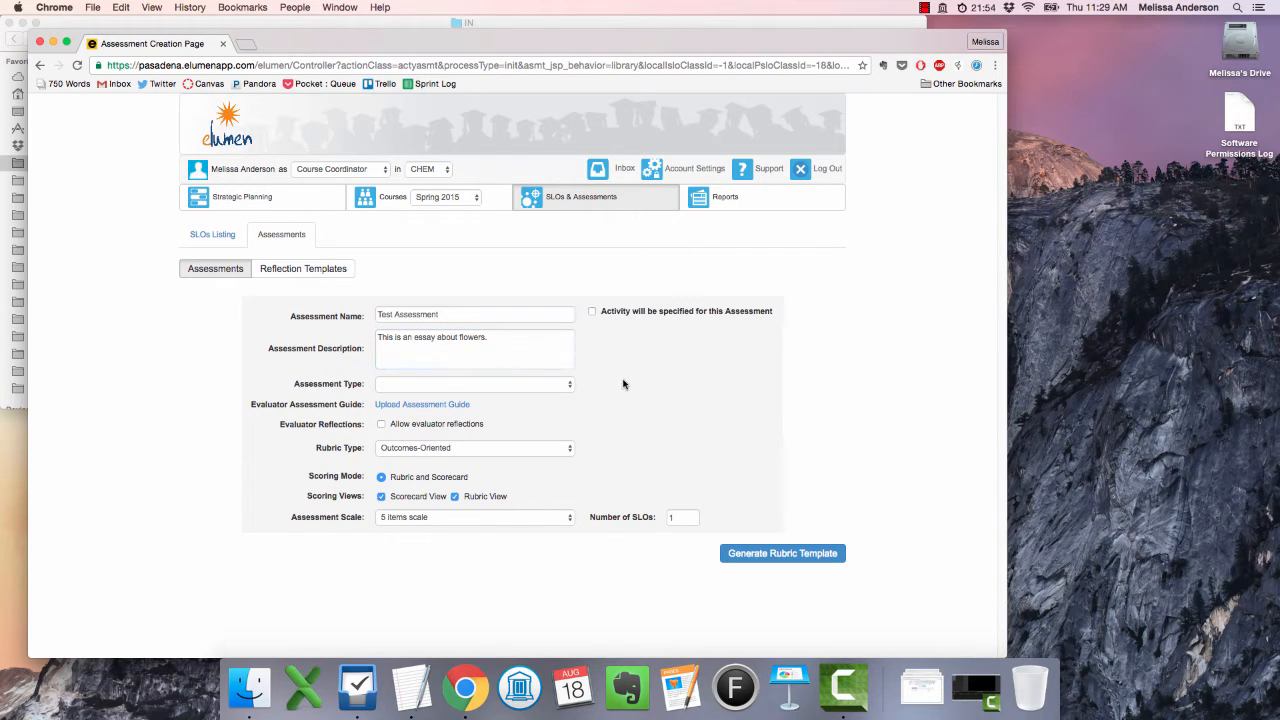
Specify an activity for the assessment that is the same for all sections and name it "Flower Essay".
{"action": "left_click", "coordinate": [592, 313]}
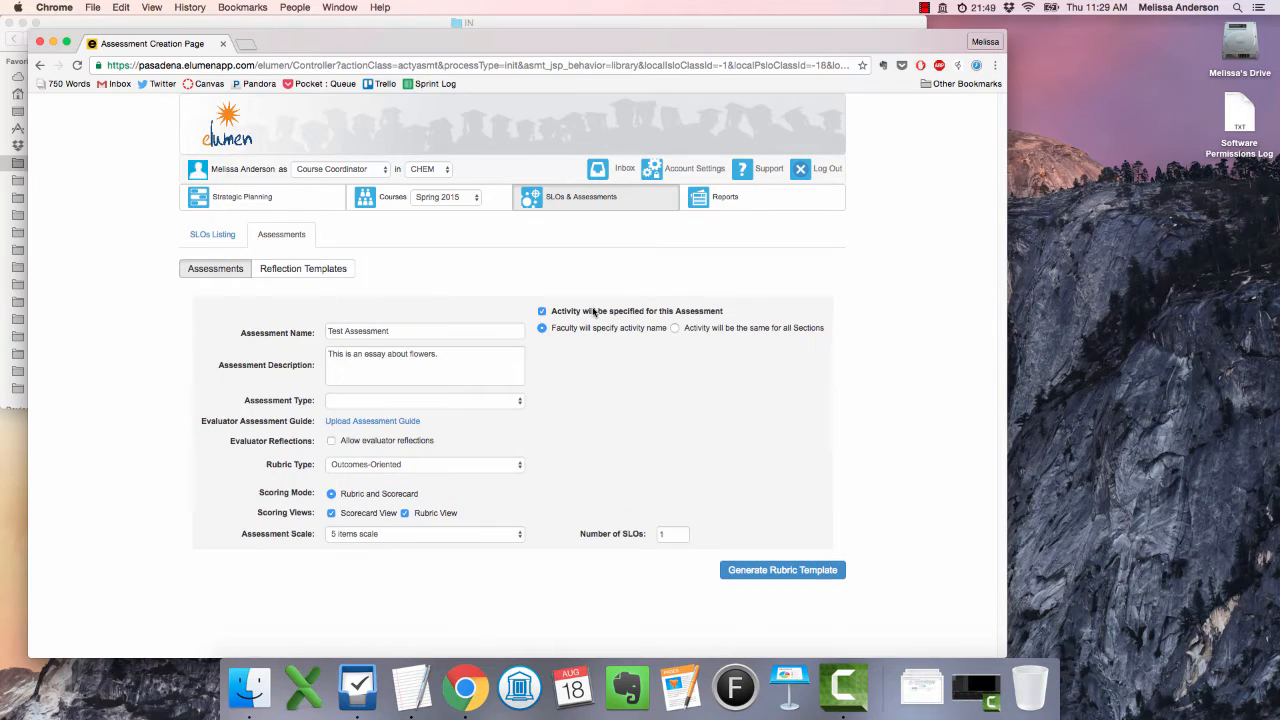
{"action": "left_click", "coordinate": [675, 329]}
{"action": "left_click", "coordinate": [662, 355]}
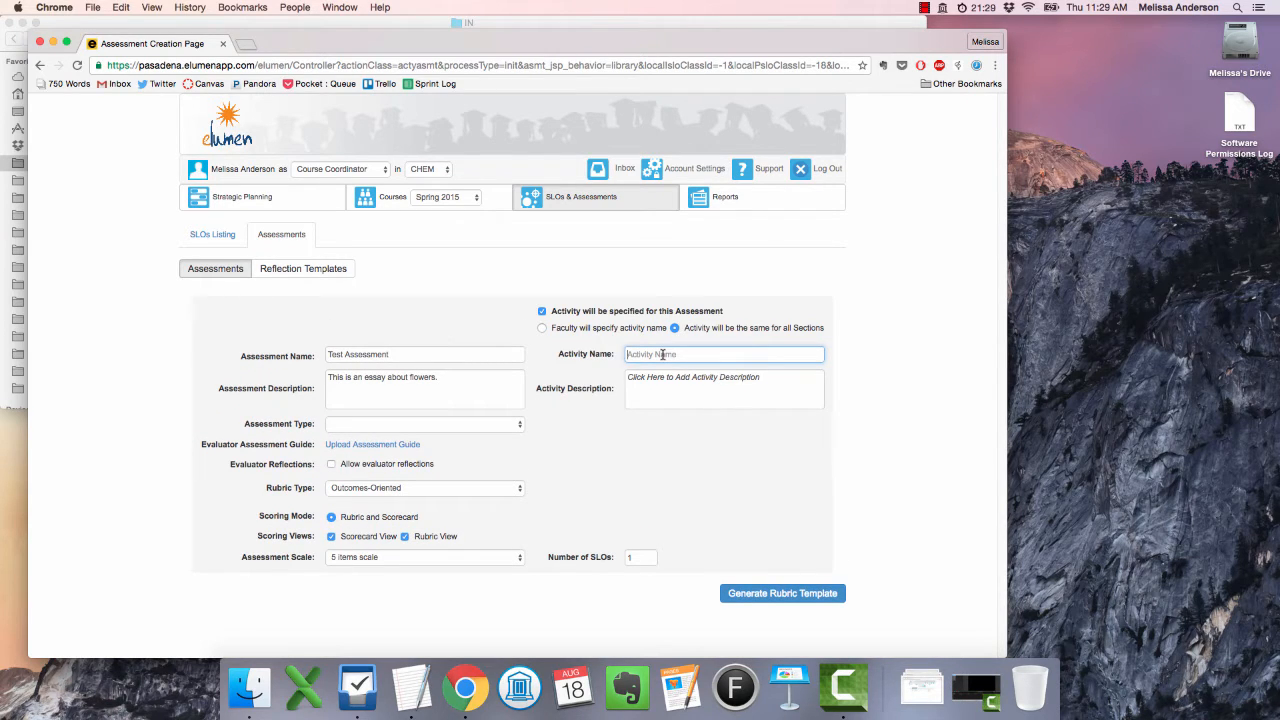
{"action": "type", "text": "Flower Essay"}
{"action": "key", "text": "Tab"}
Describe the activity as "A 250 word essay on flowers" and switch the activity specification off again.
{"action": "left_click", "coordinate": [734, 384]}
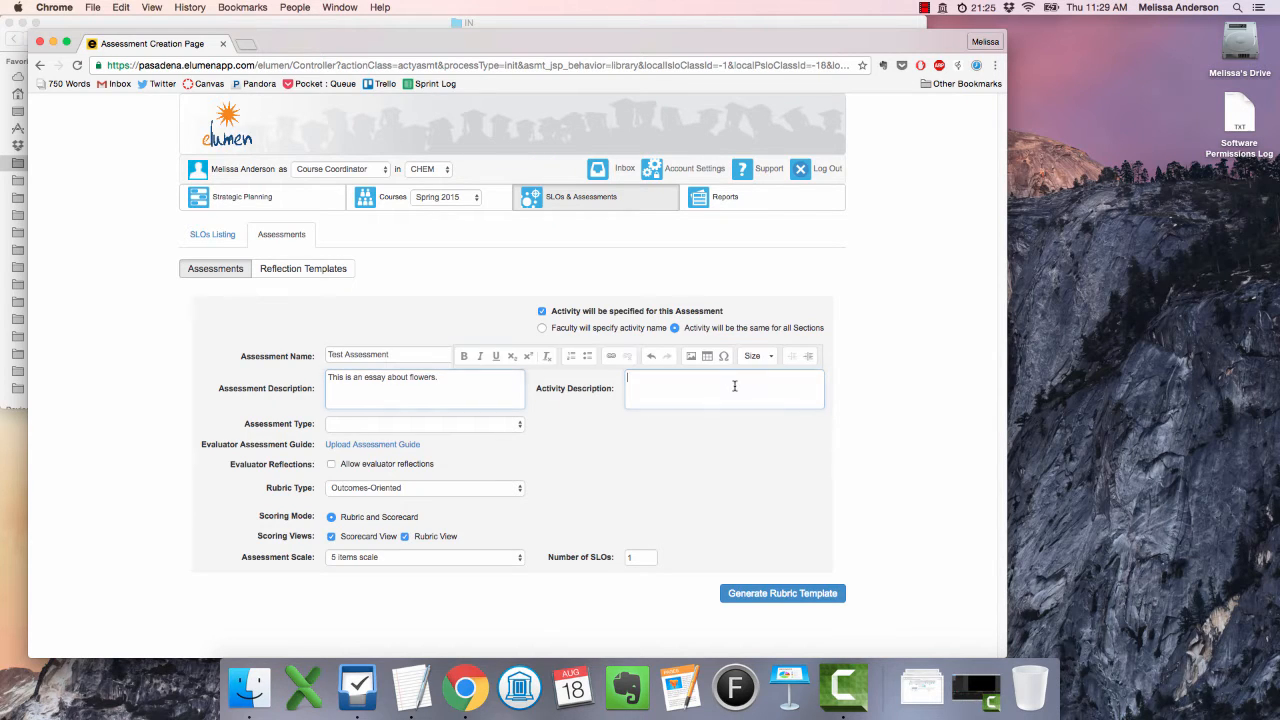
{"action": "type", "text": "A 250 page essa"}
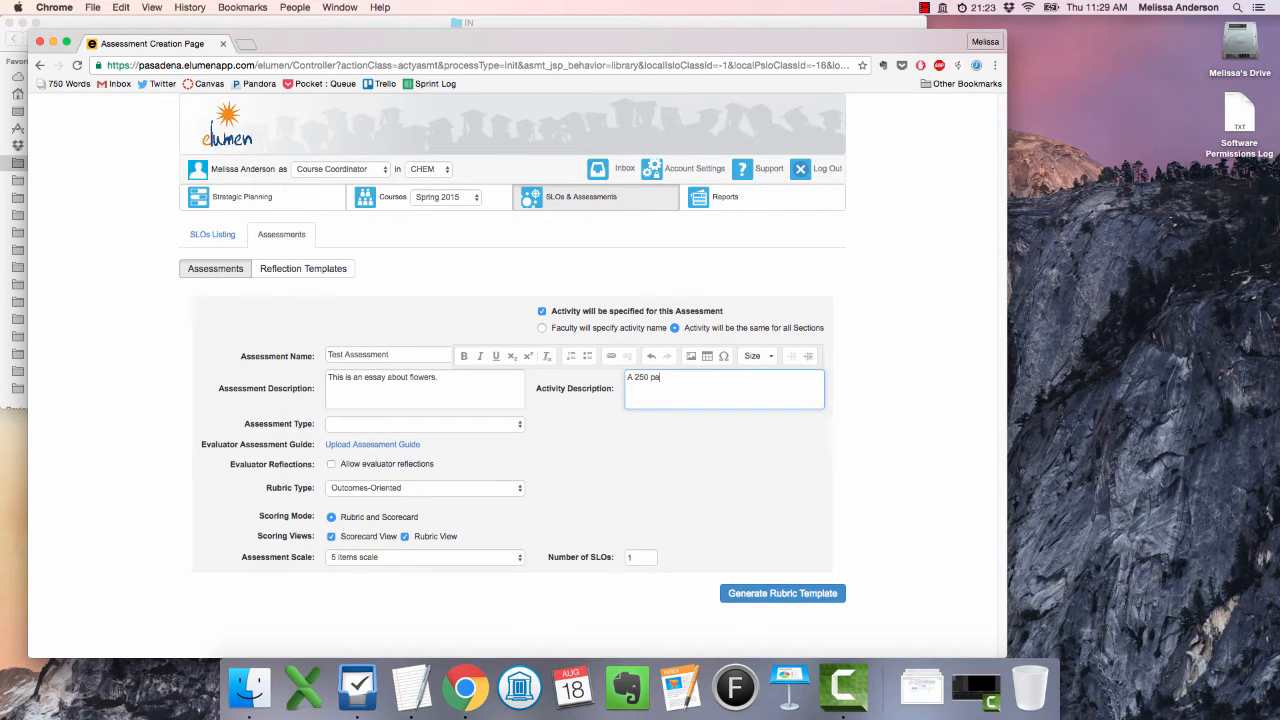
{"action": "type", "text": "y"}
{"action": "key", "text": "BackSpace"}
{"action": "key", "text": "BackSpace"}
{"action": "key", "text": "BackSpace"}
{"action": "key", "text": "BackSpace"}
{"action": "key", "text": "BackSpace"}
{"action": "key", "text": "BackSpace"}
{"action": "key", "text": "BackSpace"}
{"action": "key", "text": "BackSpace"}
{"action": "key", "text": "BackSpace"}
{"action": "key", "text": "BackSpace"}
{"action": "type", "text": "word essay on flowers"}
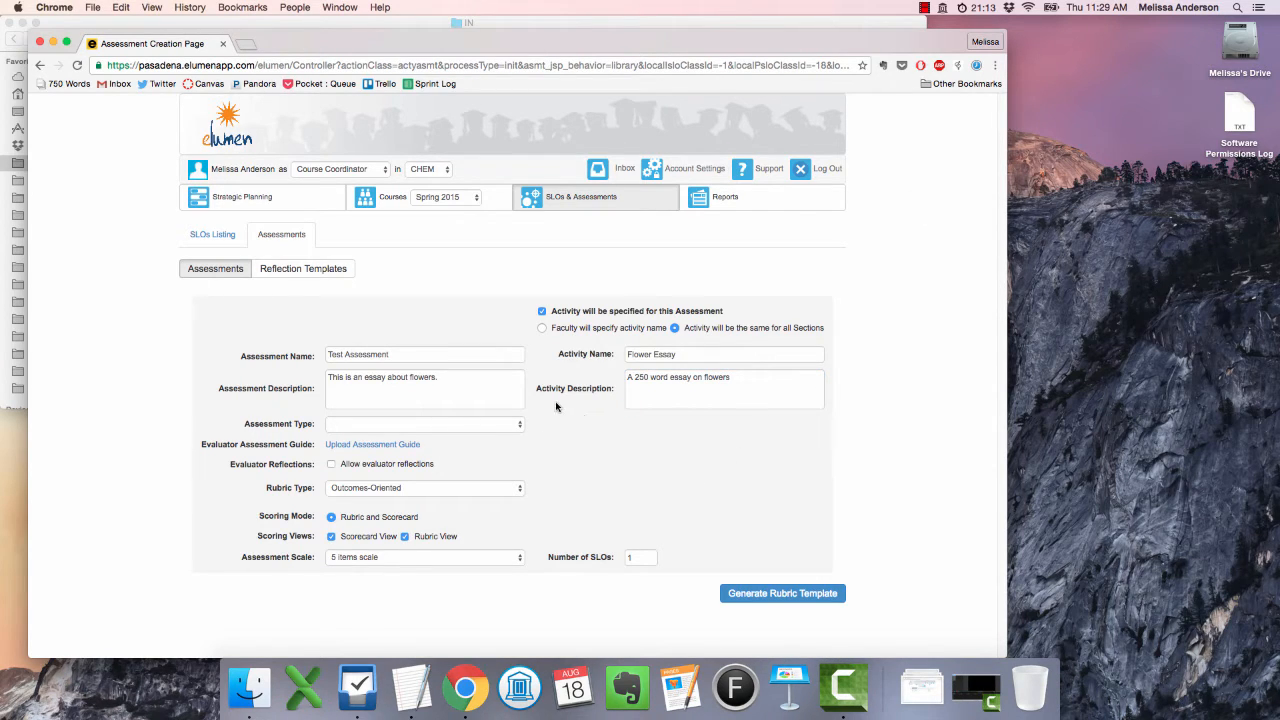
{"action": "left_click", "coordinate": [542, 311]}
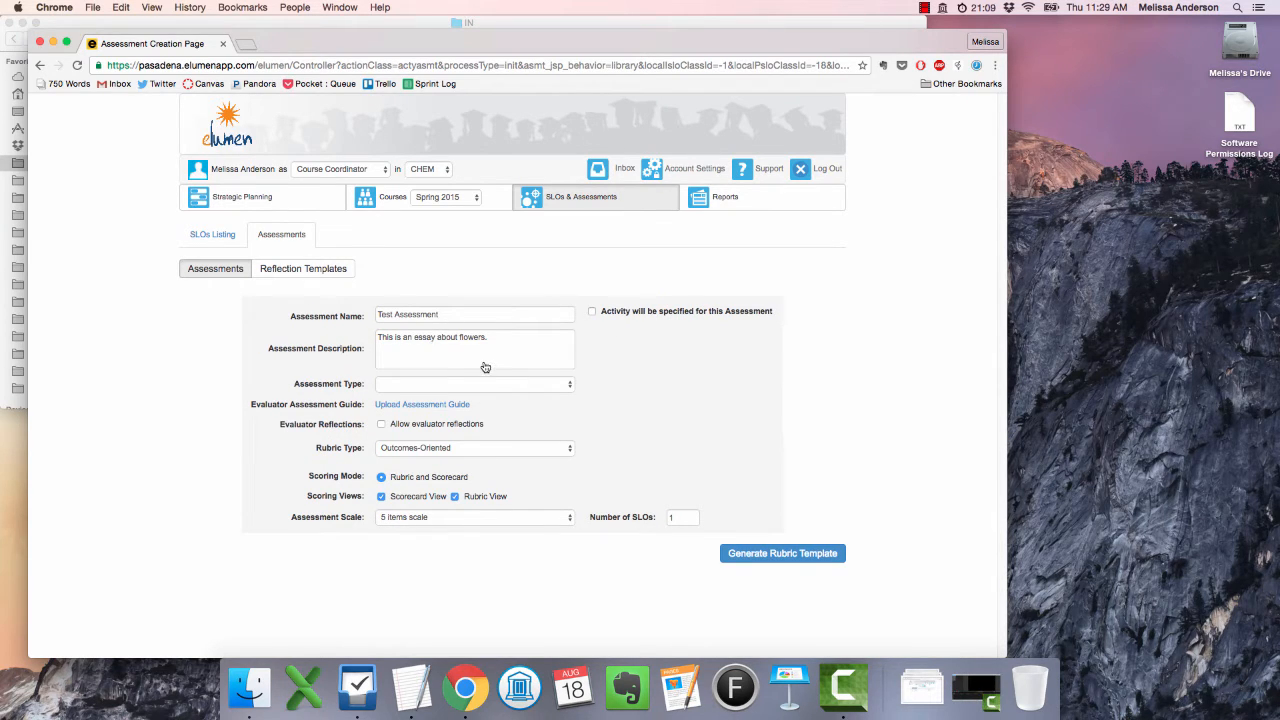
Set the assessment type to Short paper and allow evaluator reflections.
{"action": "left_click", "coordinate": [531, 385]}
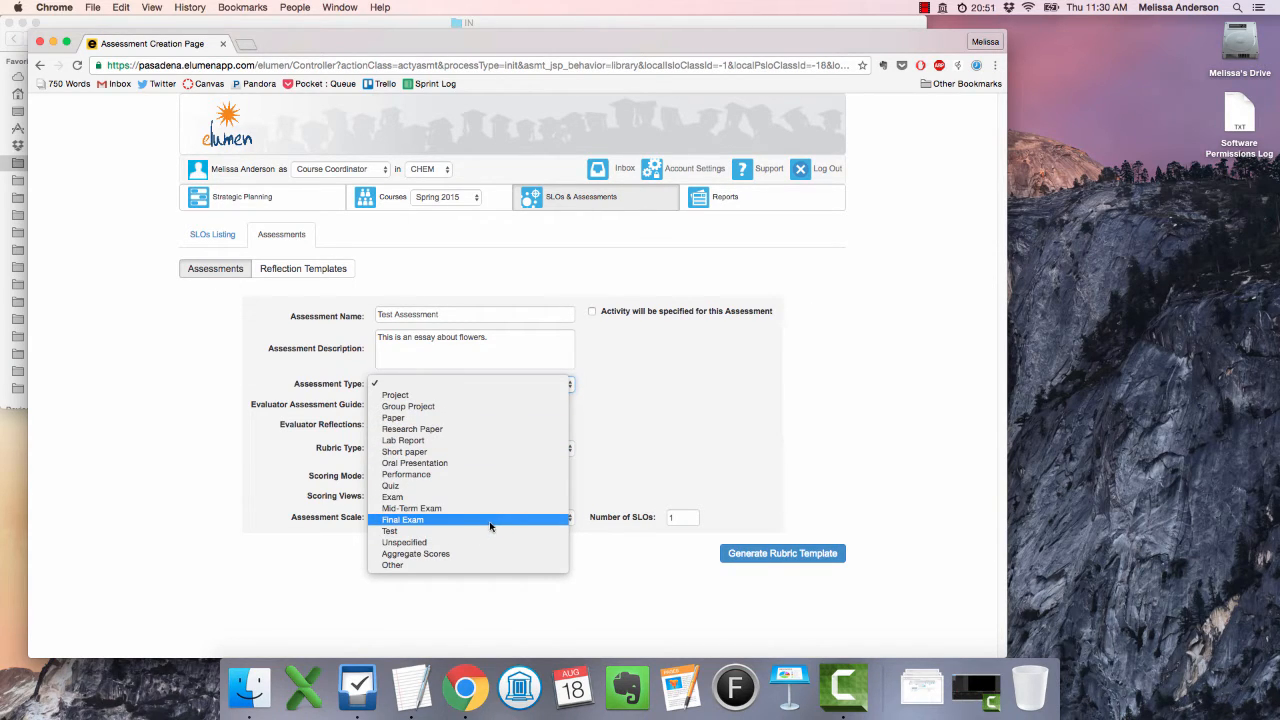
{"action": "left_click", "coordinate": [486, 452]}
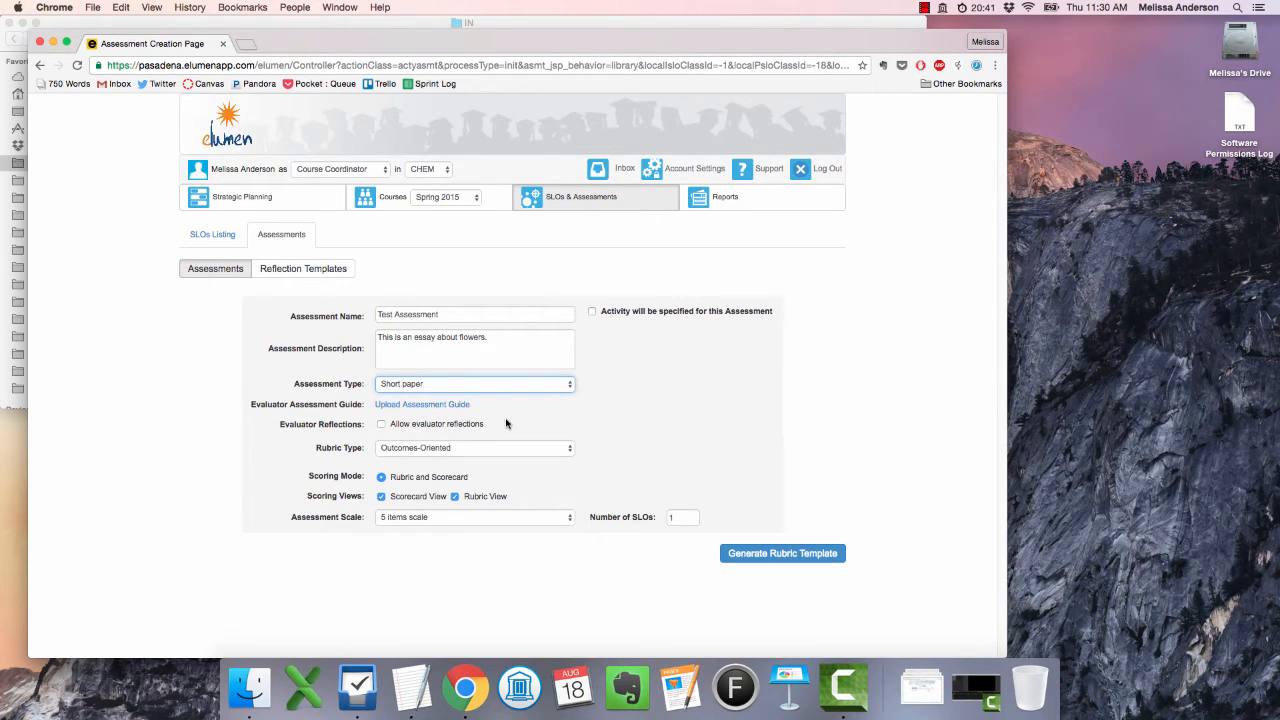
{"action": "left_click", "coordinate": [450, 426]}
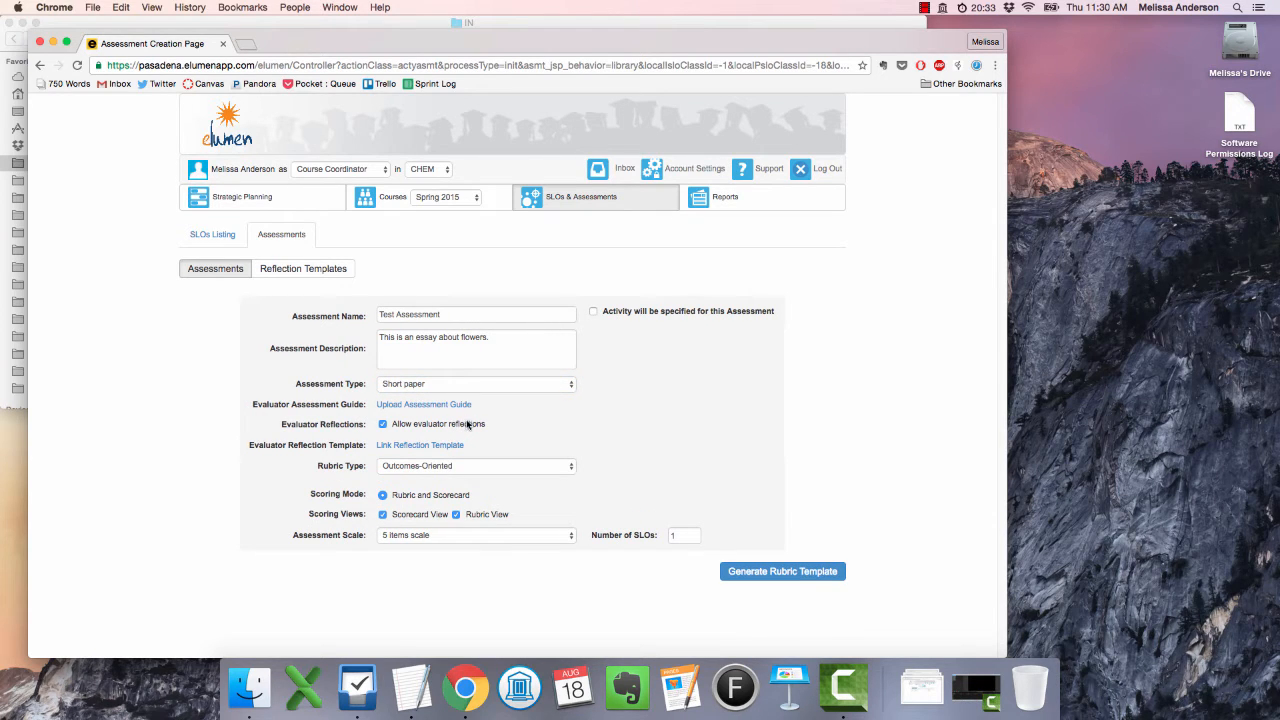
Link the Spring 2016 Section Reflection Form as the evaluator reflection template.
{"action": "left_click", "coordinate": [420, 446]}
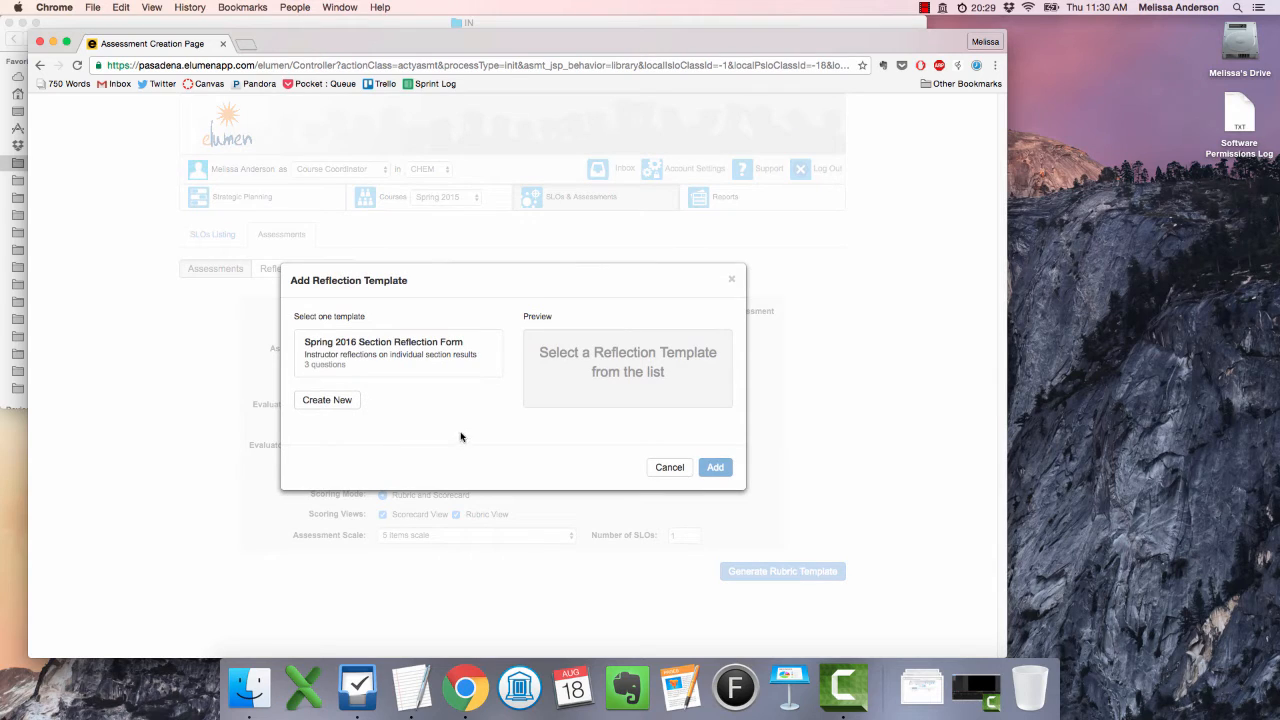
{"action": "left_click", "coordinate": [427, 341]}
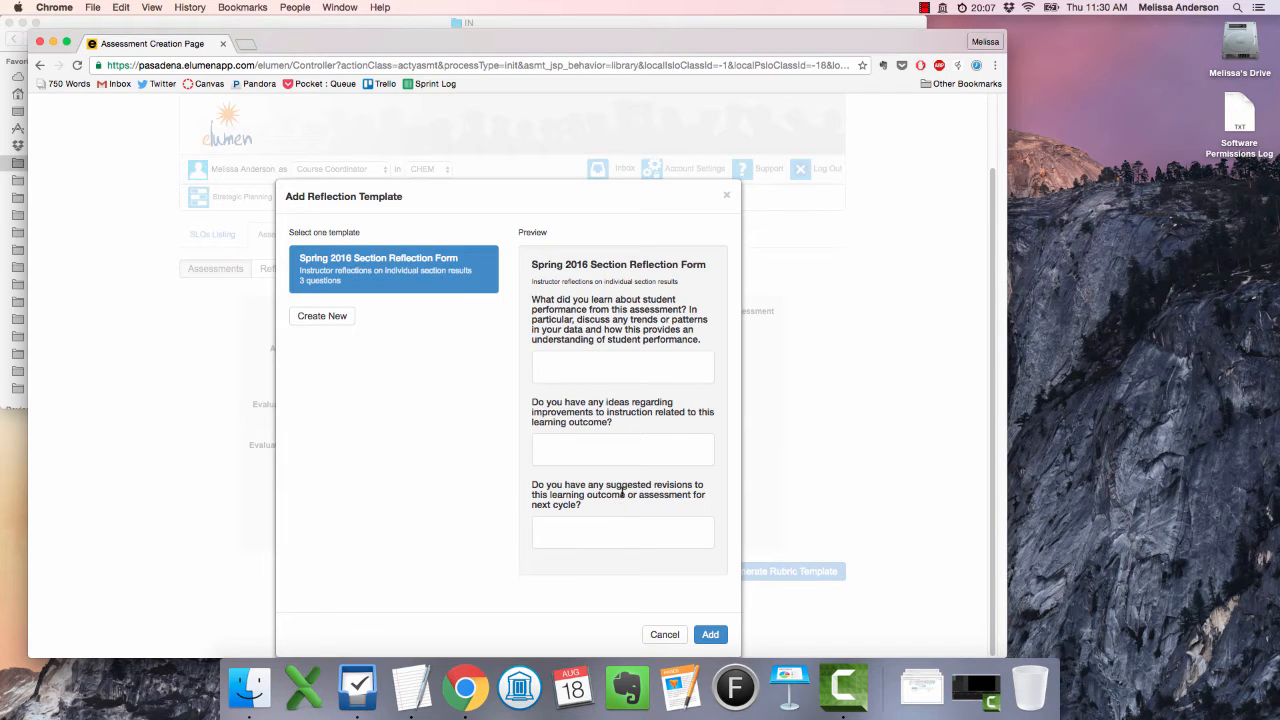
{"action": "left_click", "coordinate": [710, 635]}
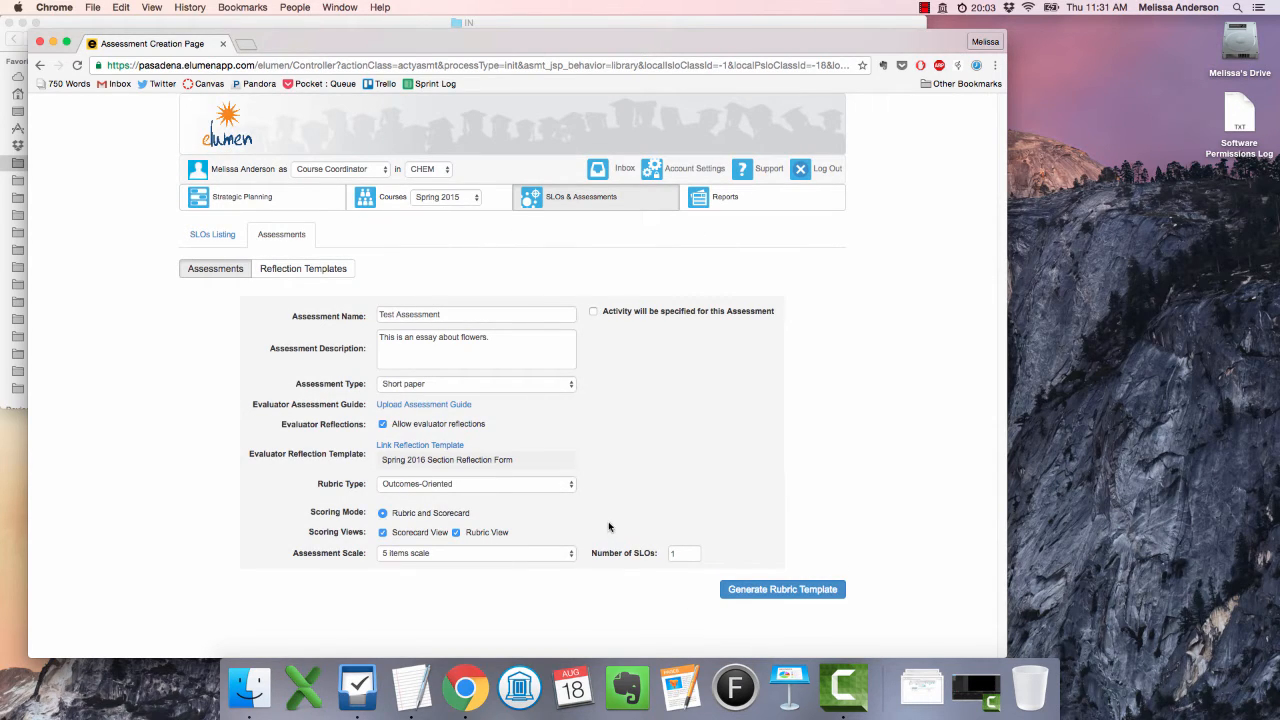
Keep the rubric type Outcomes-Oriented and generate a rubric template with the 5 items scale and one SLO.
{"action": "left_click", "coordinate": [554, 487]}
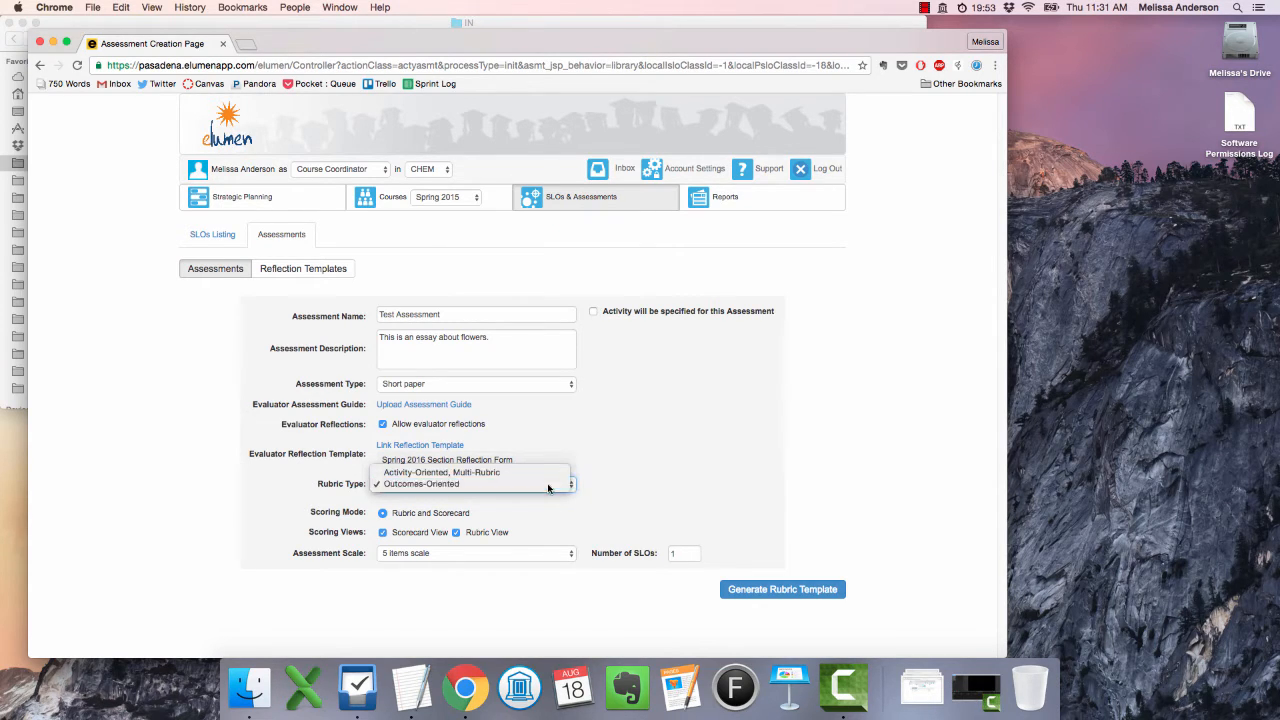
{"action": "left_click", "coordinate": [589, 524]}
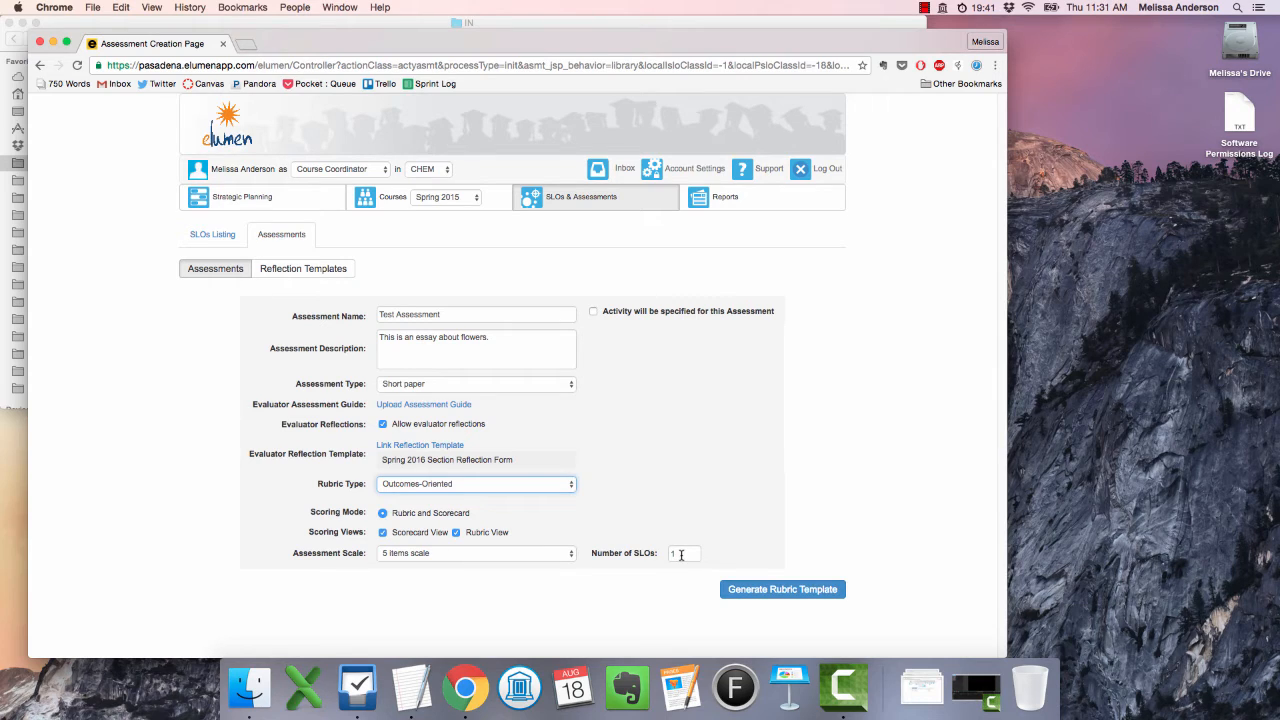
{"action": "left_click", "coordinate": [795, 603]}
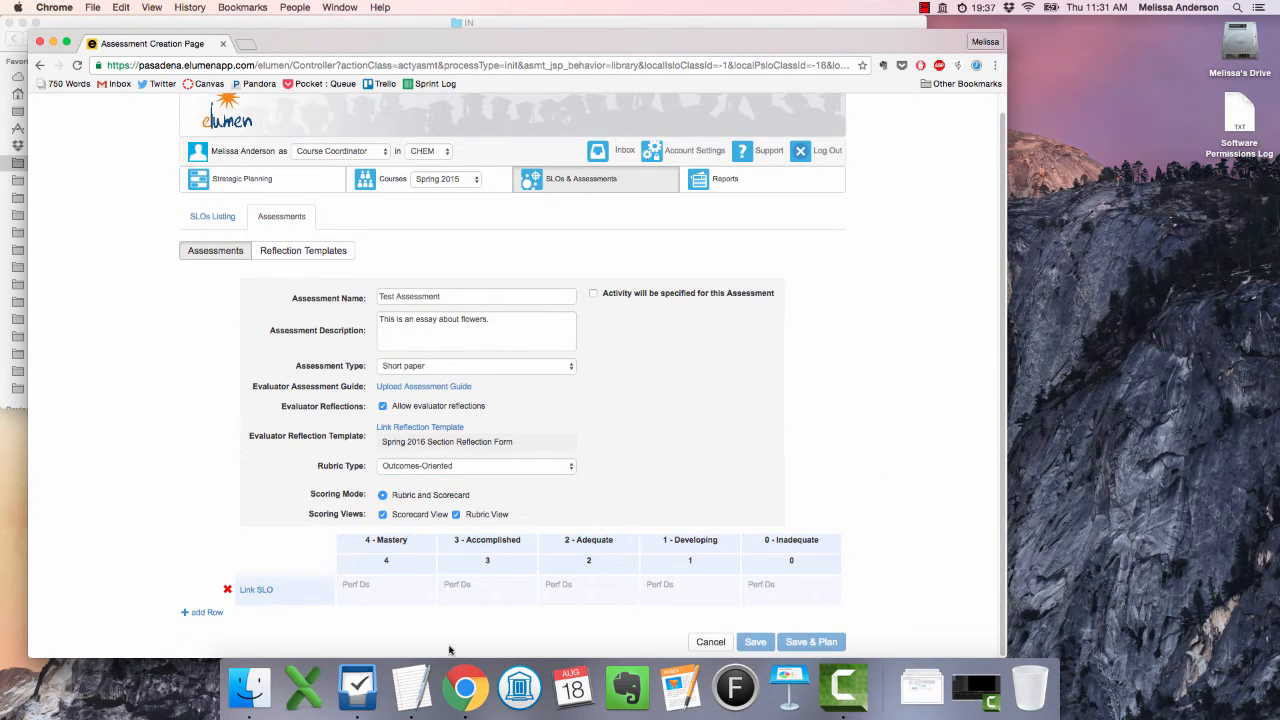
Link the CHEM002A course outcome SLO3, on scientific technologies and laboratory practices, to the rubric row.
{"action": "left_click", "coordinate": [256, 590]}
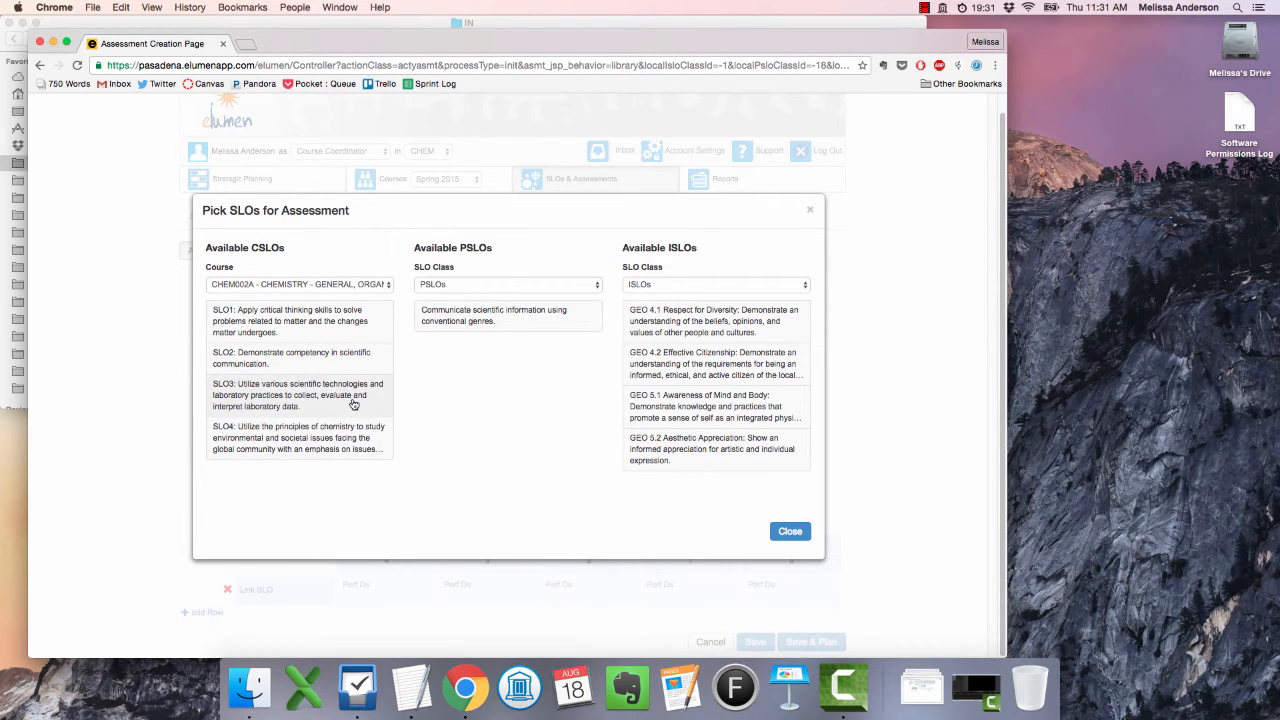
{"action": "left_click", "coordinate": [352, 401]}
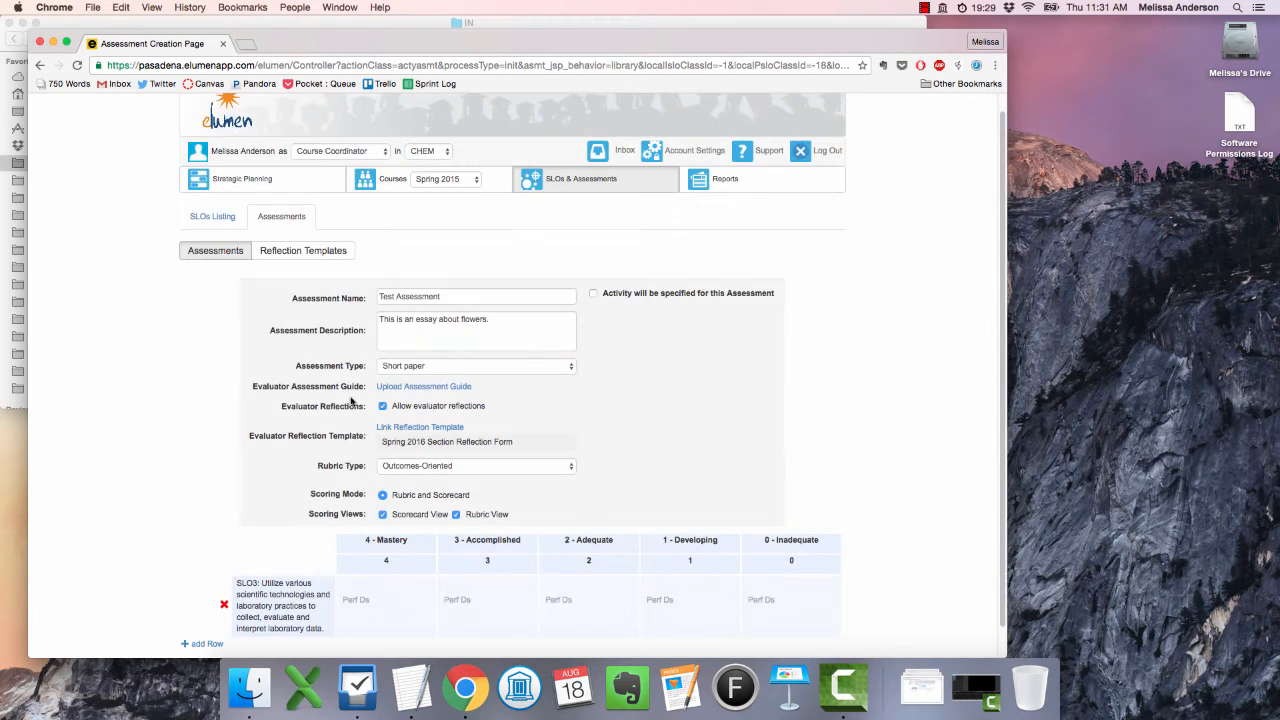
{"action": "scroll", "coordinate": [352, 401], "scroll_direction": "down", "scroll_amount": 1}
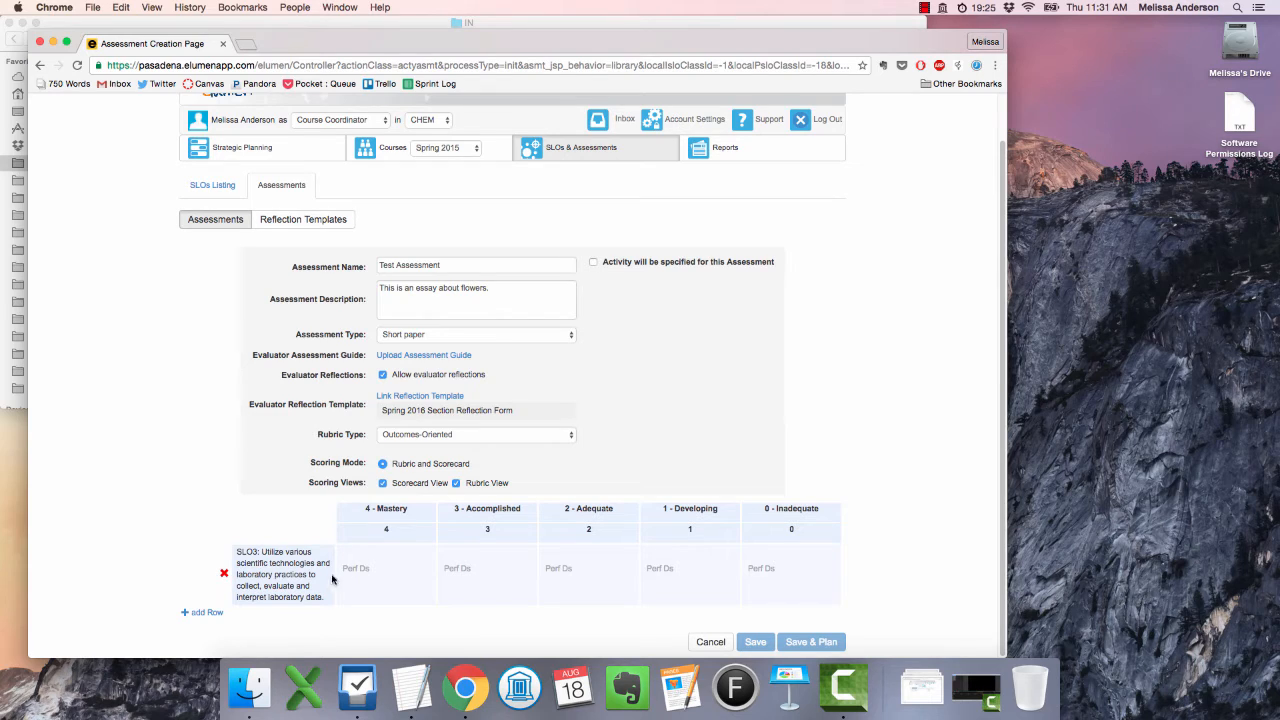
Fill in the SLO3 performance descriptors from Mastery to Inadequate: "Very, very good", "Very good", "good", "okay" and "bad".
{"action": "left_click", "coordinate": [375, 571]}
{"action": "type", "text": "Very, very good"}
{"action": "left_click", "coordinate": [488, 572]}
{"action": "type", "text": "Very good"}
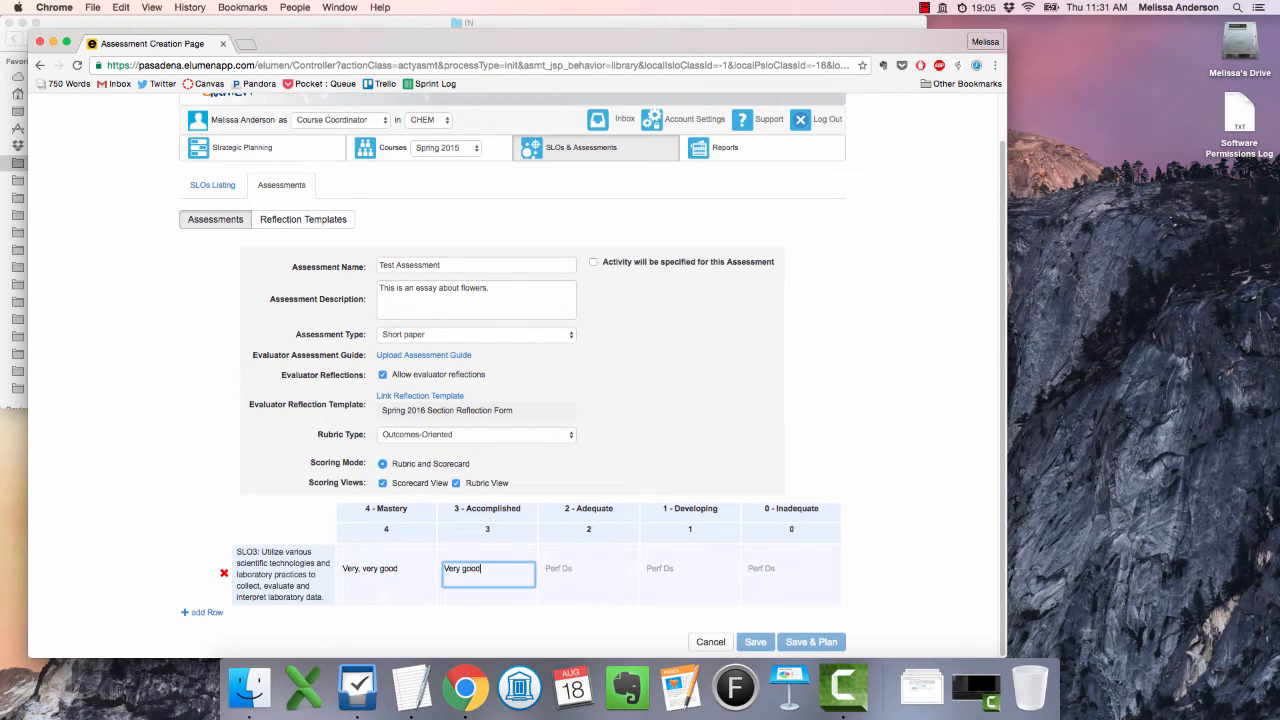
{"action": "left_click", "coordinate": [588, 572]}
{"action": "type", "text": "good"}
{"action": "left_click", "coordinate": [690, 572]}
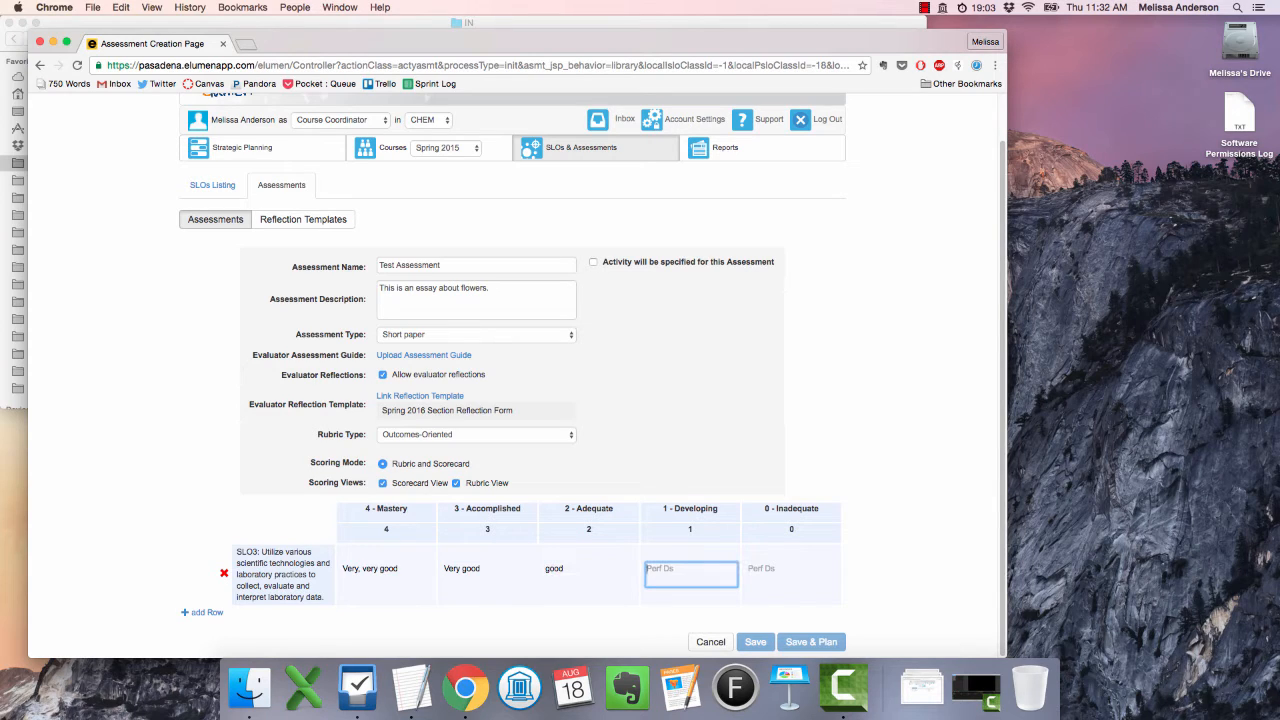
{"action": "type", "text": "okay"}
{"action": "left_click", "coordinate": [792, 572]}
{"action": "type", "text": "bade"}
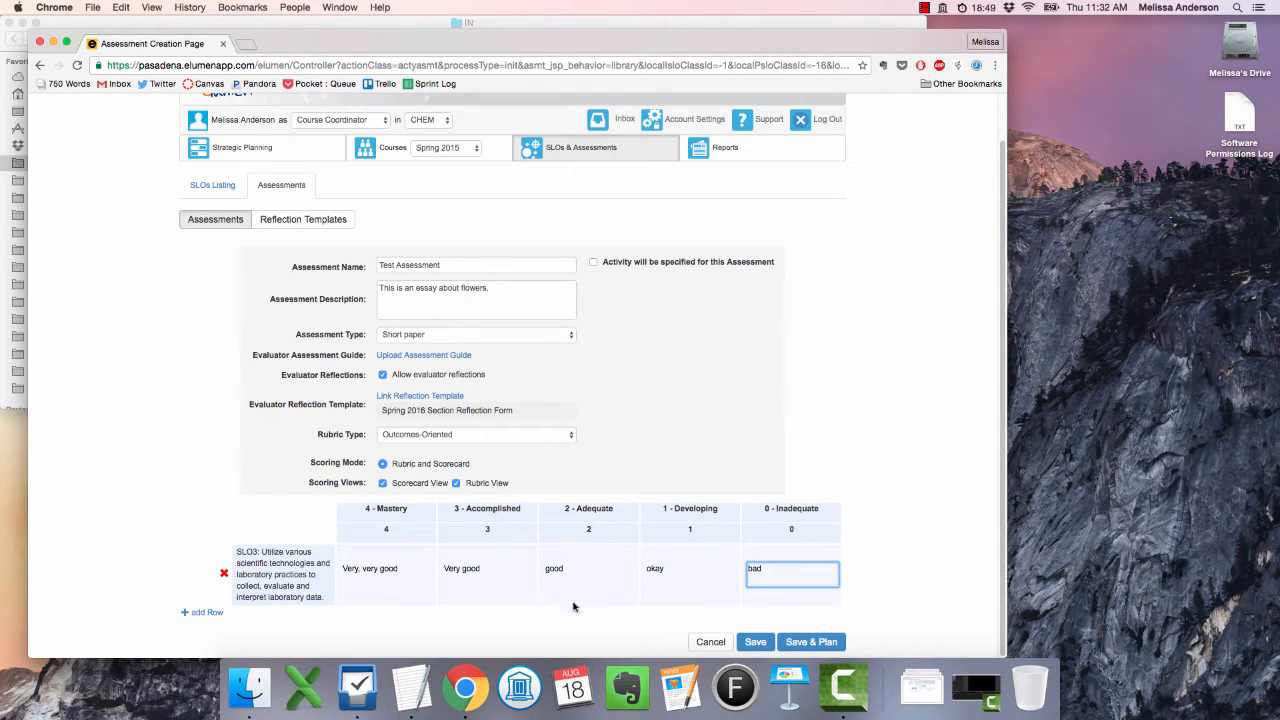
{"action": "left_click", "coordinate": [513, 624]}
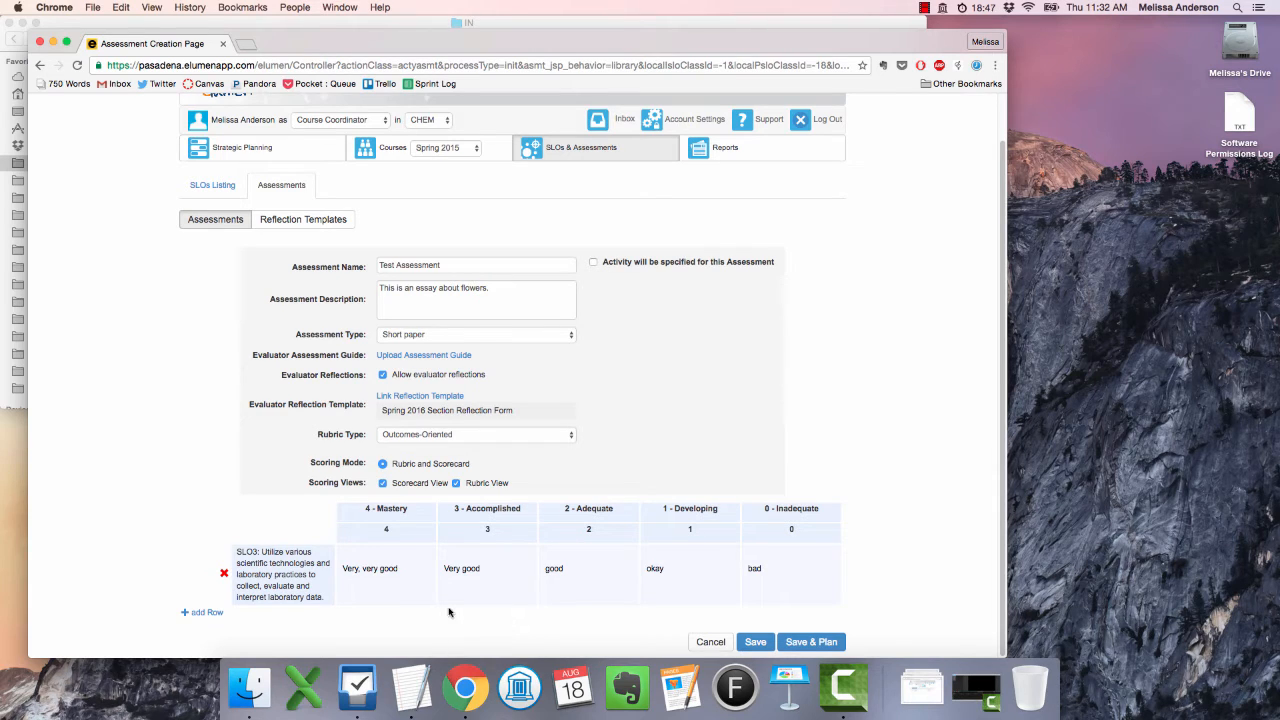
Add two extra blank rows below SLO3 in the rubric and delete them both again.
{"action": "left_click", "coordinate": [207, 613]}
{"action": "scroll", "coordinate": [217, 615], "scroll_direction": "down", "scroll_amount": 1}
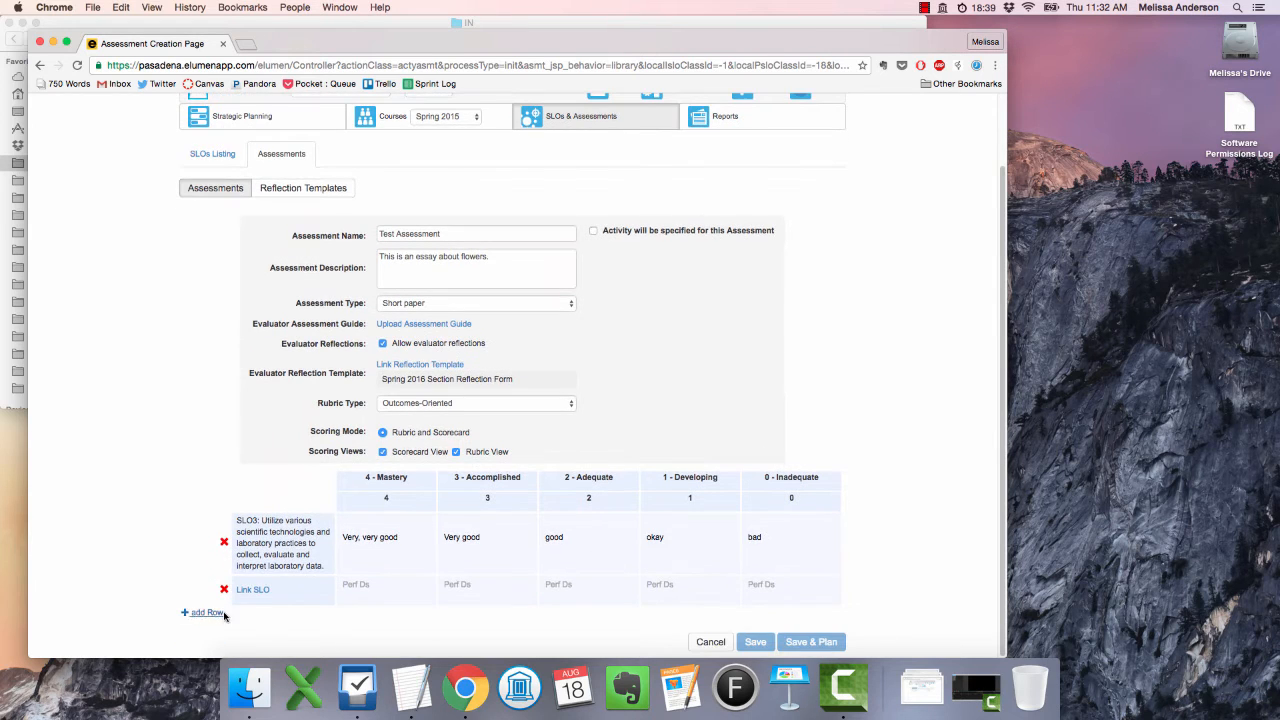
{"action": "left_click", "coordinate": [208, 612]}
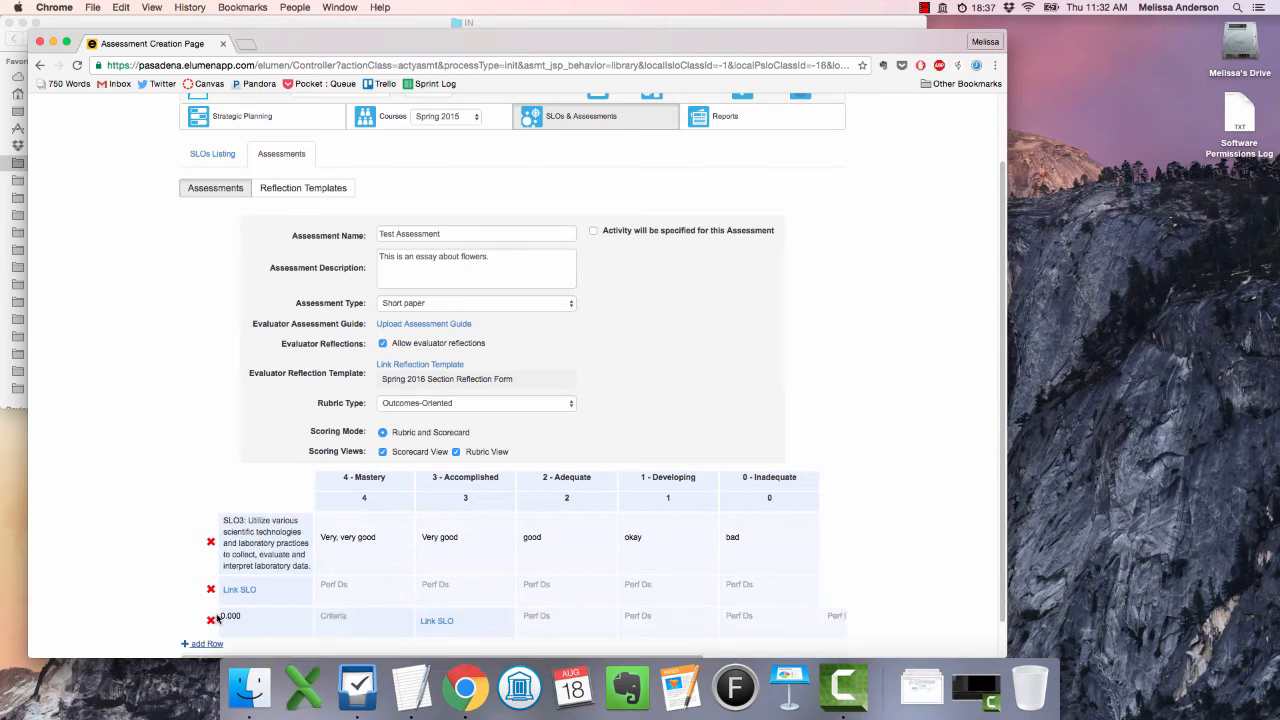
{"action": "left_click", "coordinate": [224, 618]}
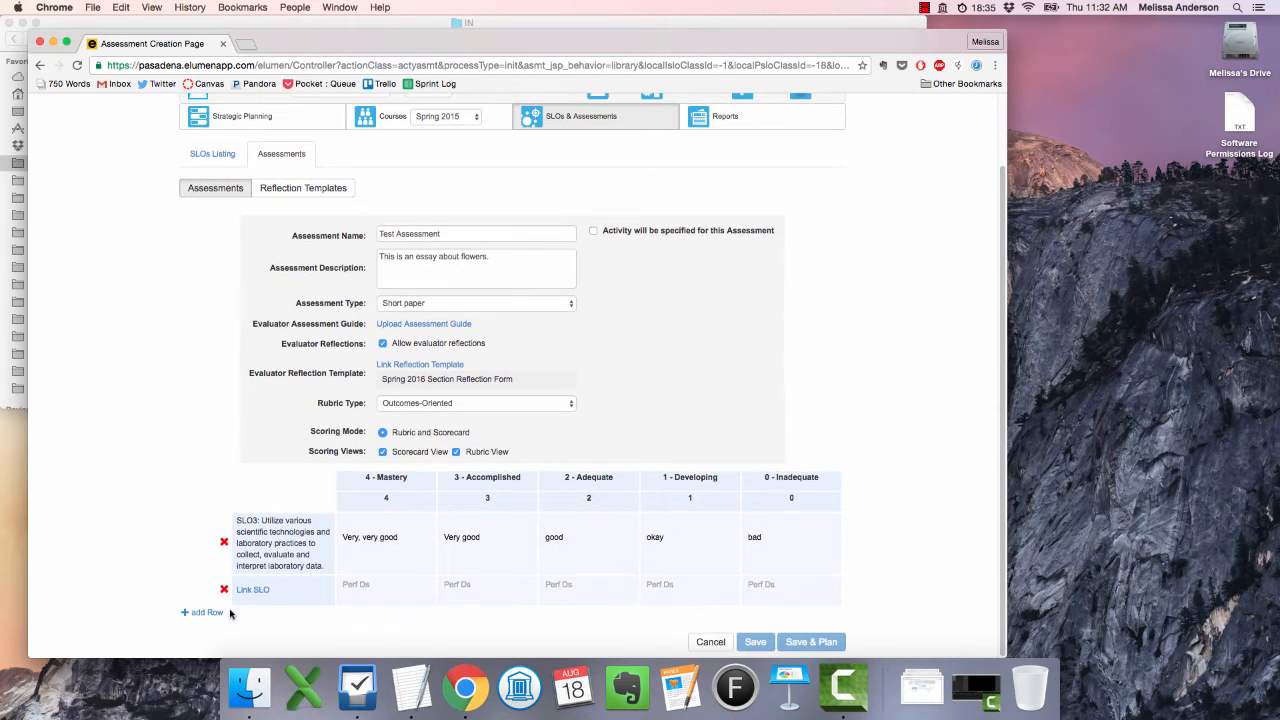
{"action": "left_click", "coordinate": [224, 588]}
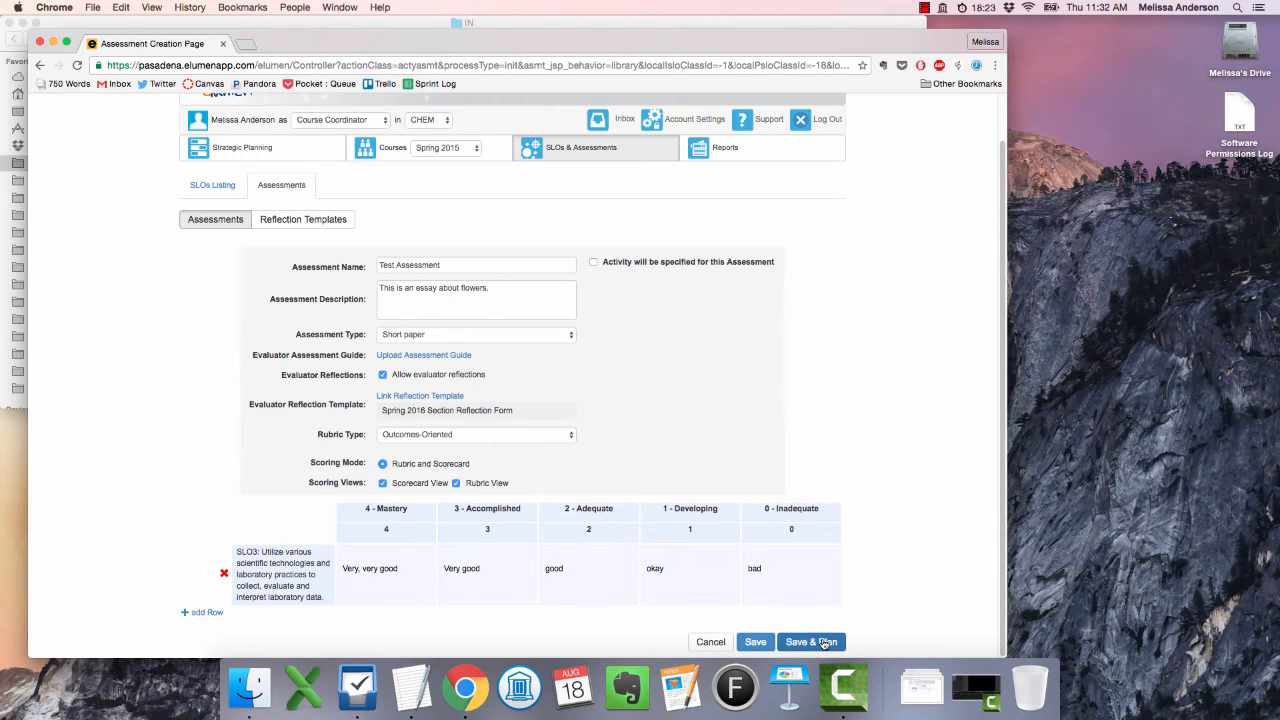
Save the assessment and continue to its planning page.
{"action": "left_click", "coordinate": [823, 642]}
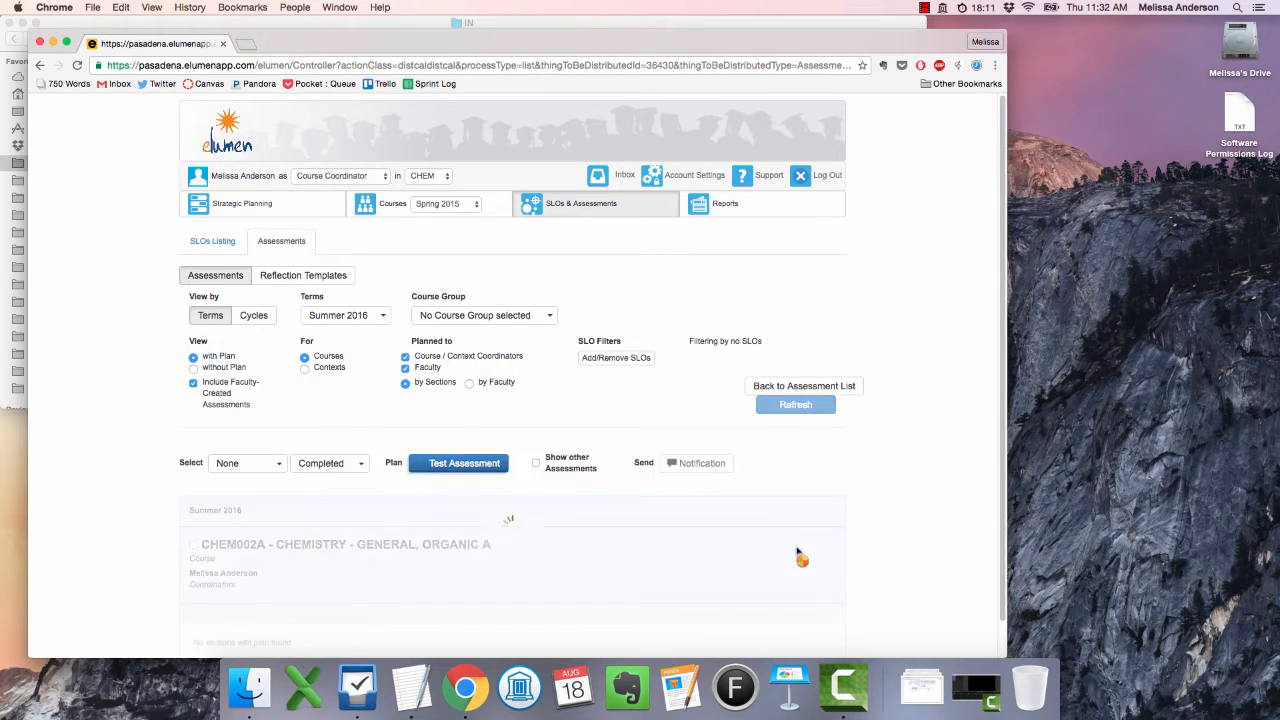
Plan Test Assessment for all sections of the CHEM002A course in Summer 2016 and confirm the plan.
{"action": "scroll", "coordinate": [733, 507], "scroll_direction": "down", "scroll_amount": 1}
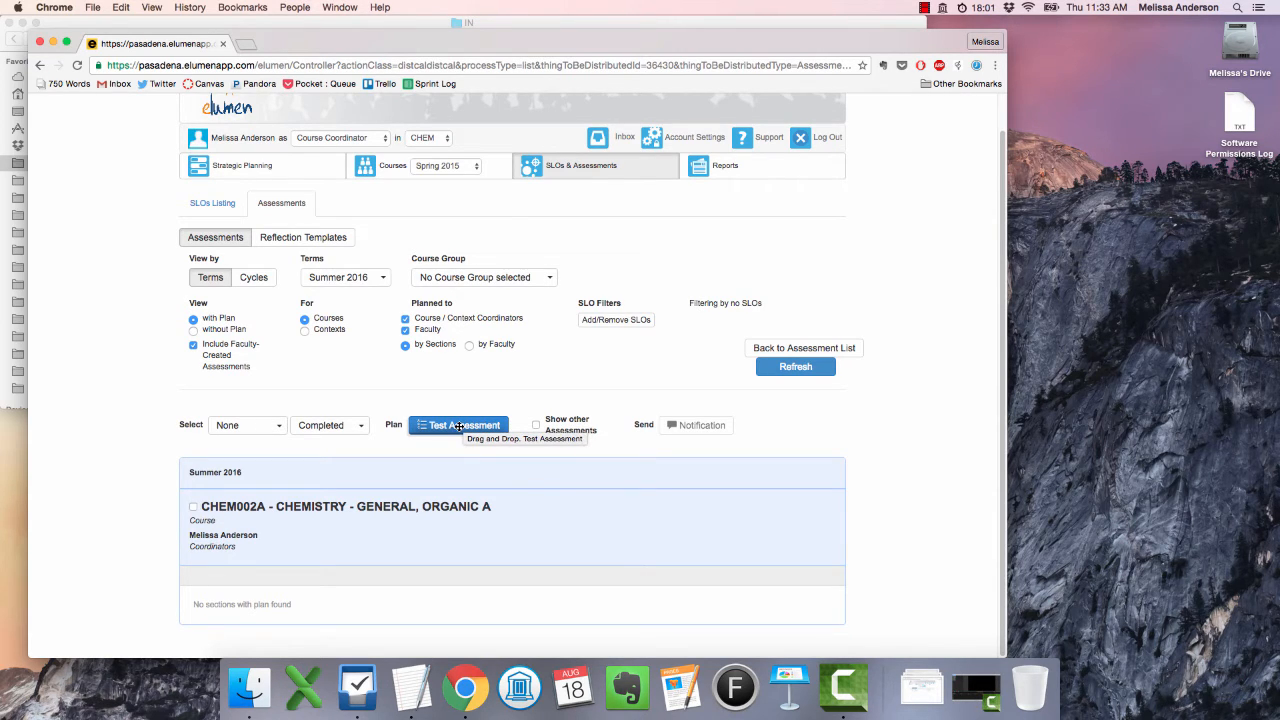
{"action": "left_click_drag", "start_coordinate": [459, 427], "coordinate": [312, 599]}
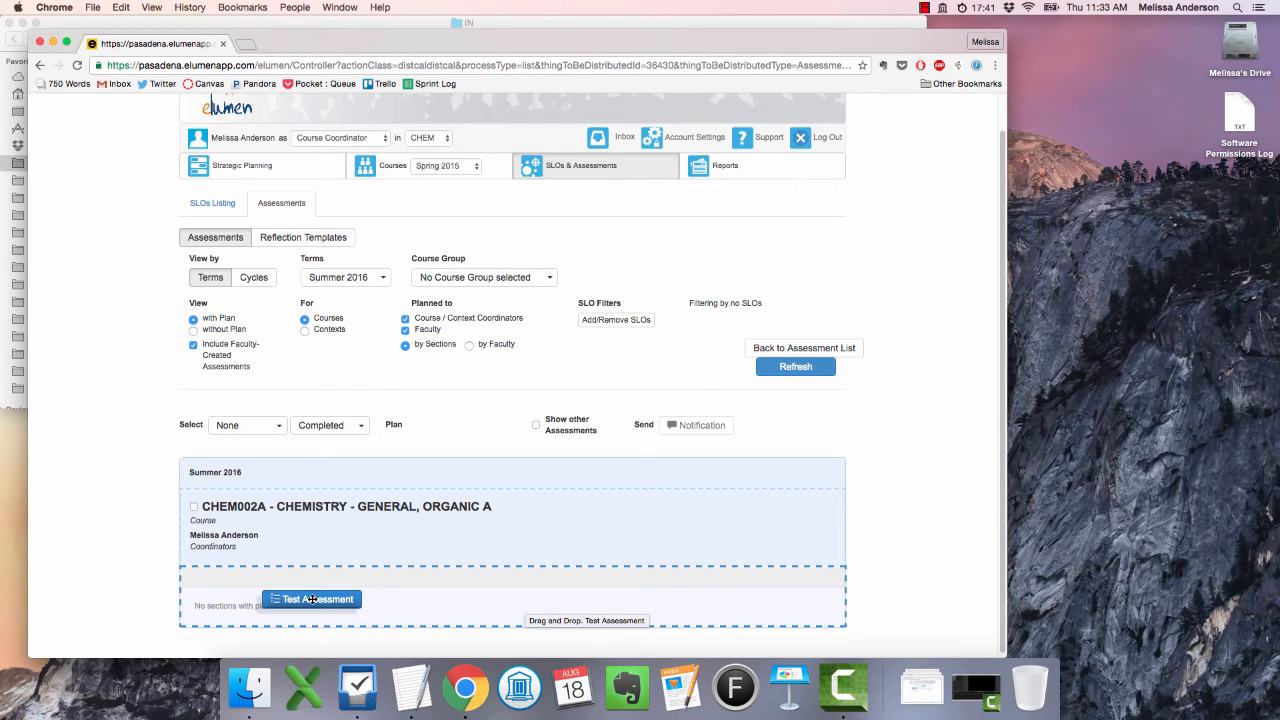
{"action": "left_click_drag", "start_coordinate": [312, 599], "coordinate": [346, 602]}
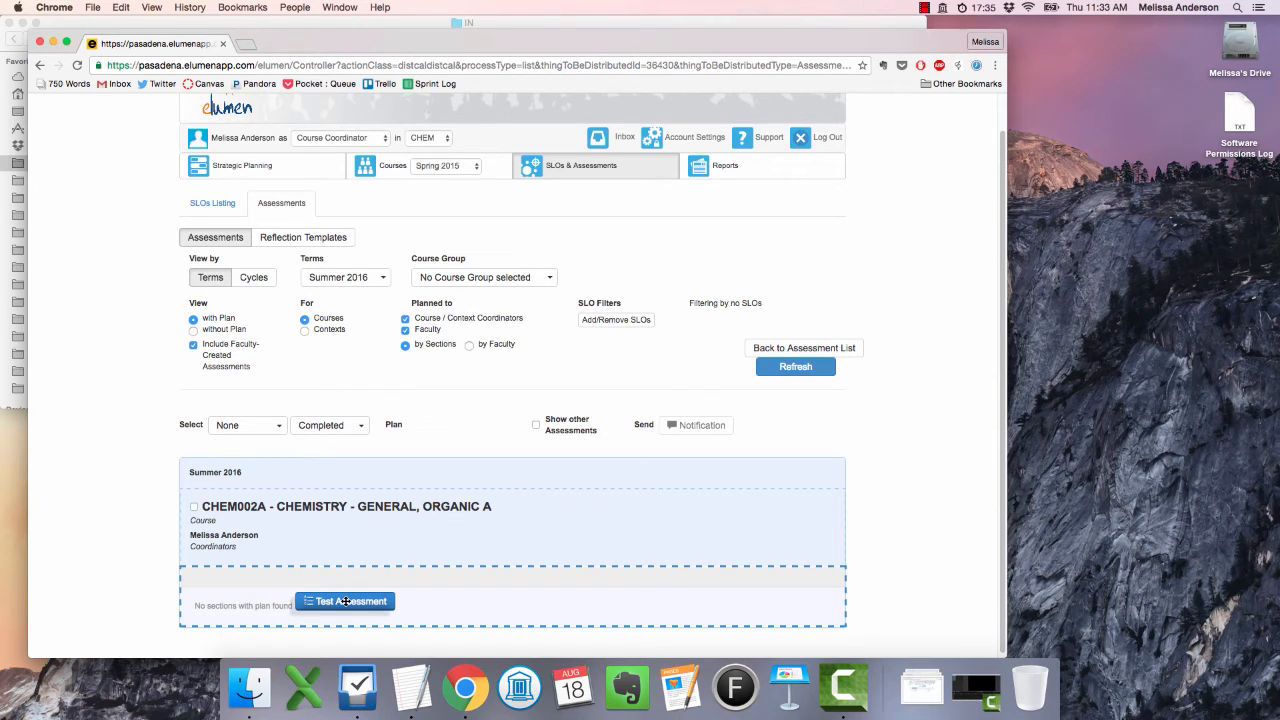
{"action": "left_click_drag", "start_coordinate": [346, 601], "coordinate": [346, 603]}
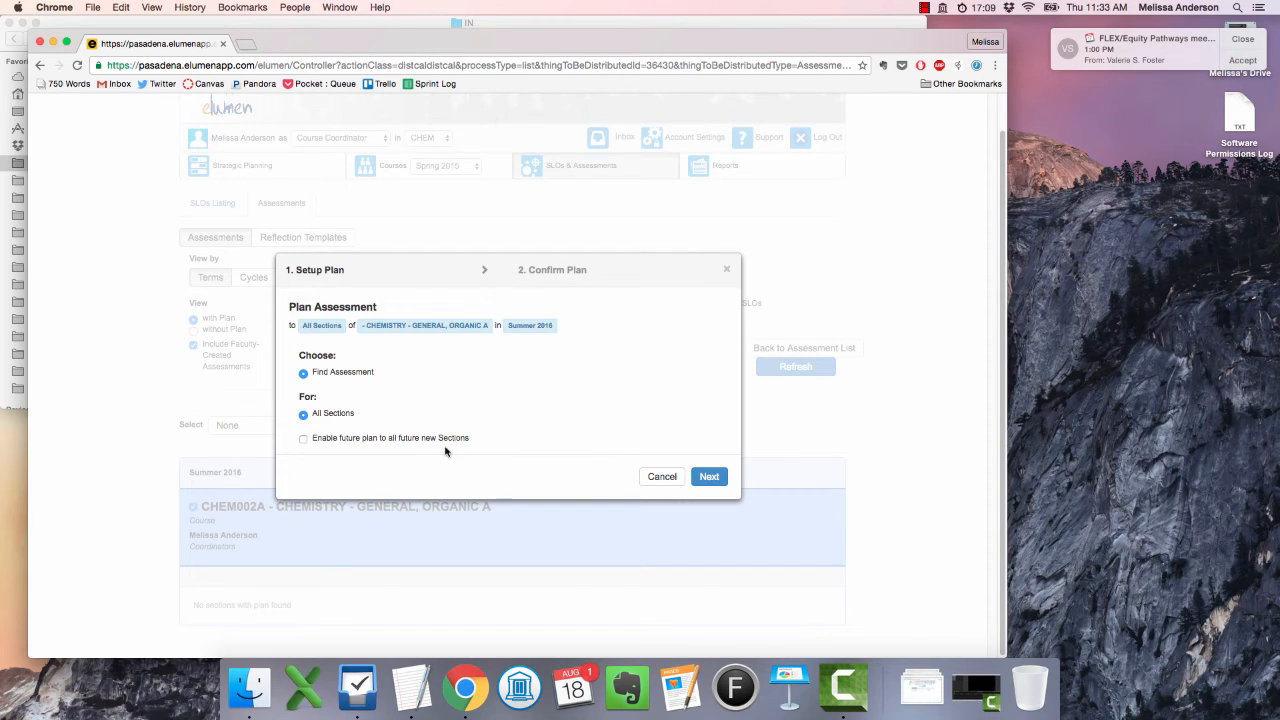
{"action": "left_click", "coordinate": [707, 481]}
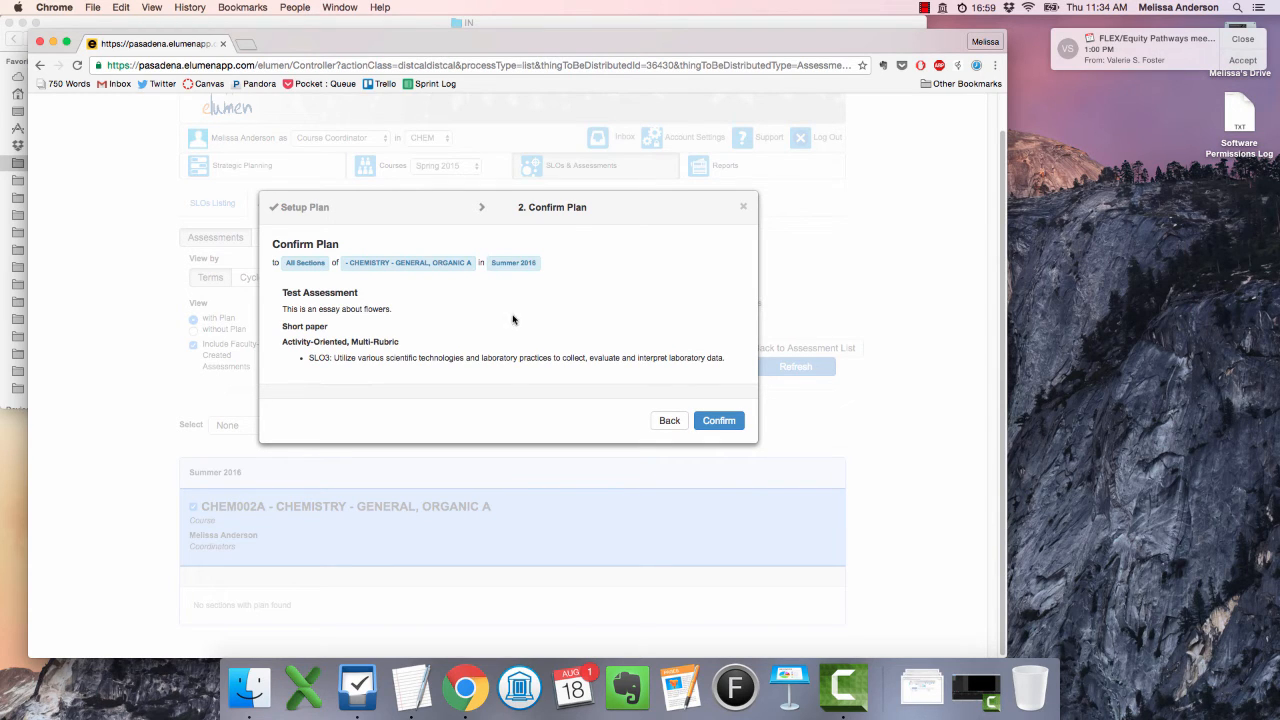
{"action": "left_click", "coordinate": [722, 425]}
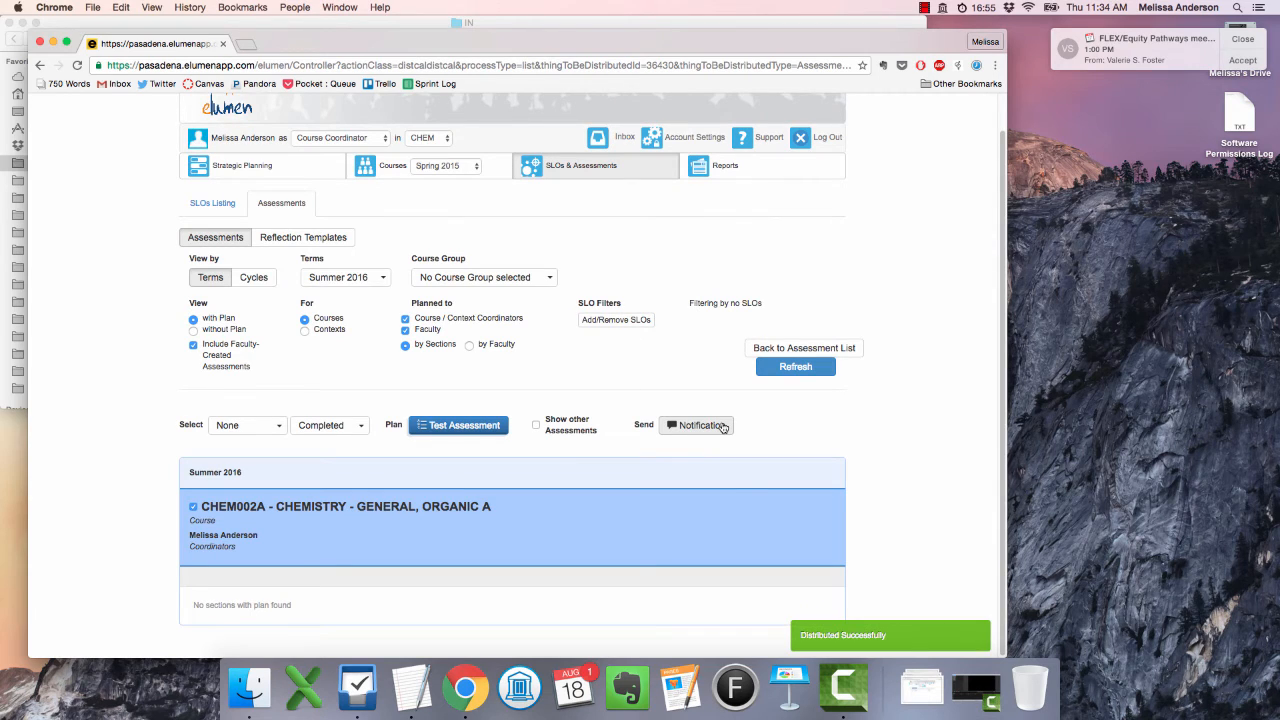
Switch to the Faculty role and check the terms available for its courses, keeping Spring 2016.
{"action": "left_click", "coordinate": [365, 138]}
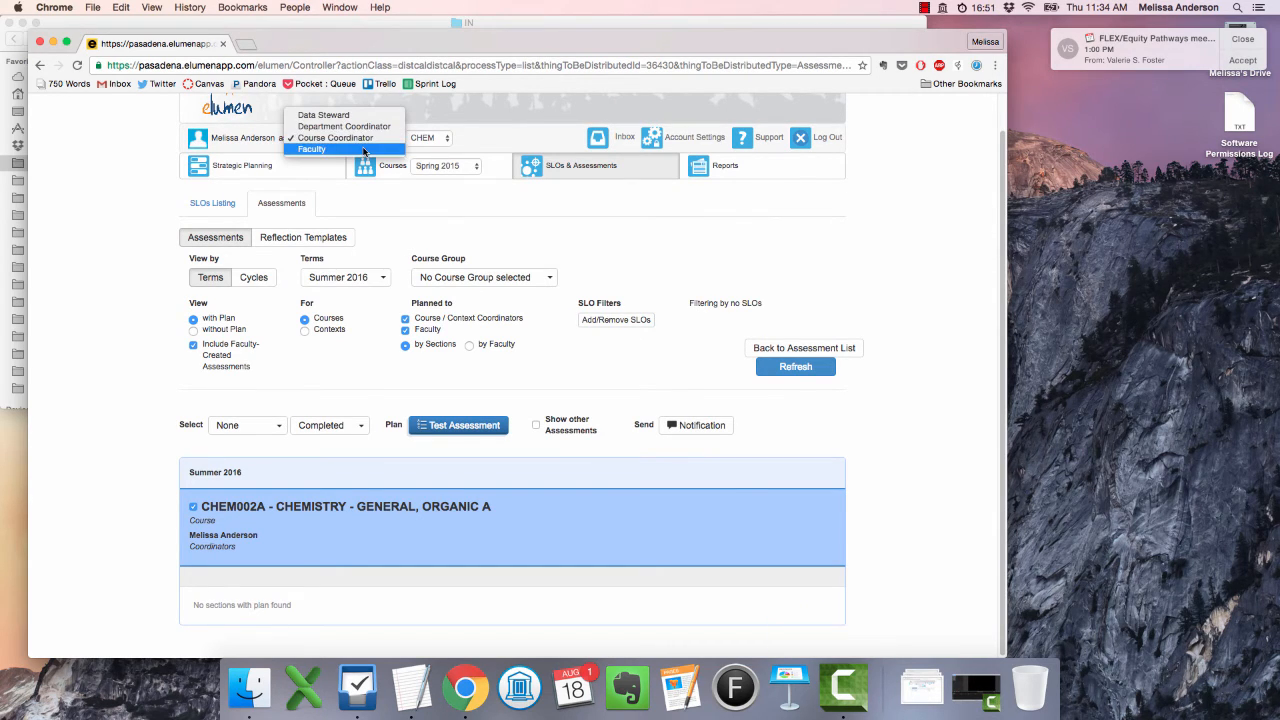
{"action": "left_click", "coordinate": [363, 150]}
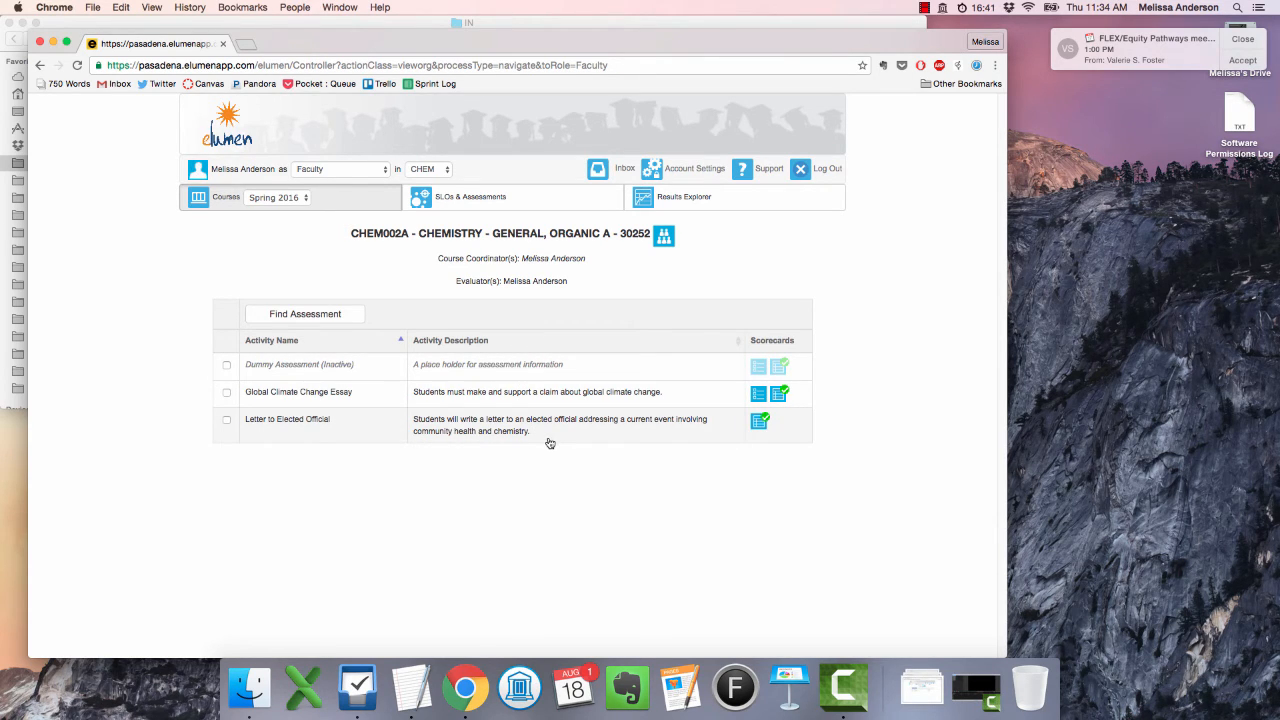
{"action": "left_click", "coordinate": [297, 197]}
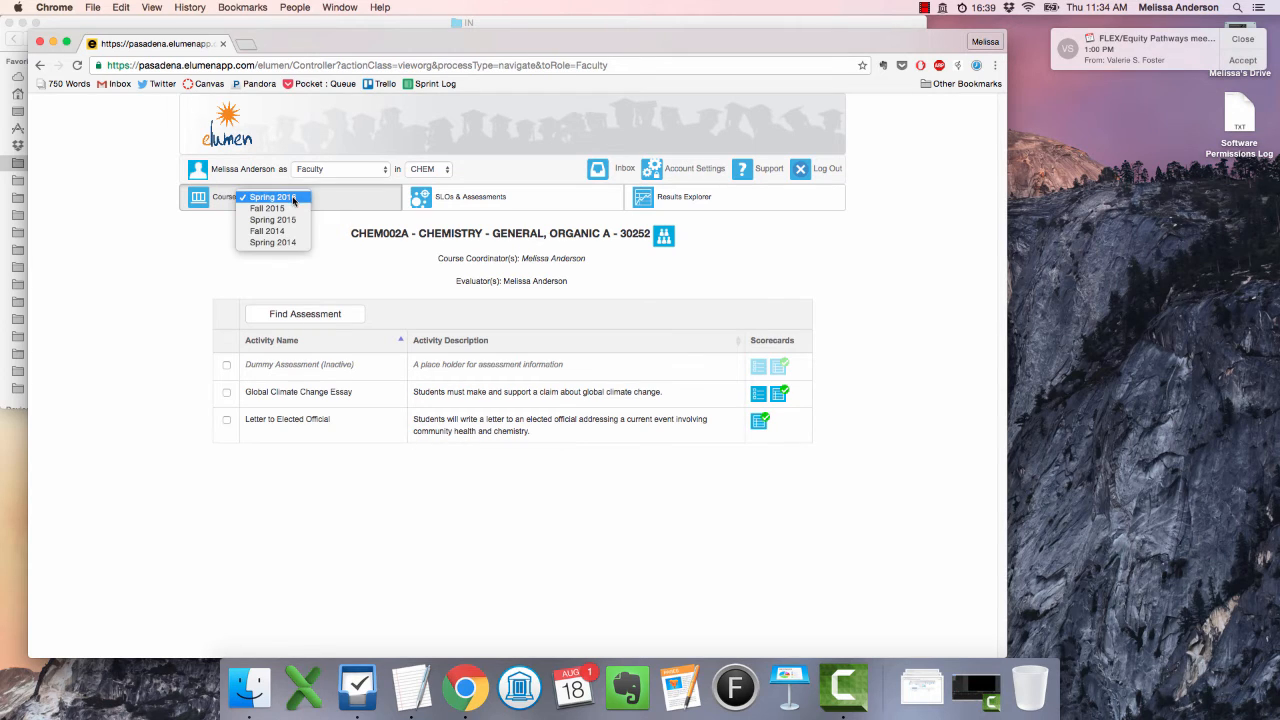
{"action": "left_click", "coordinate": [296, 200]}
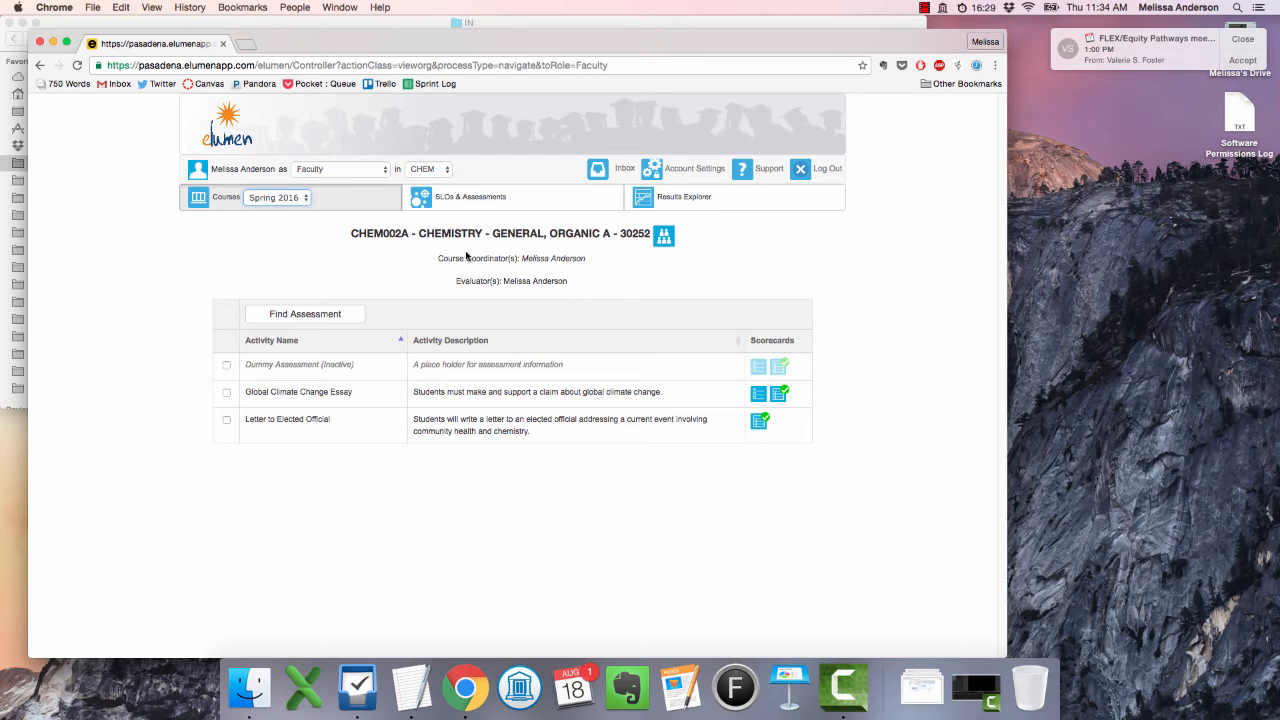
Look for Test Assessment in the faculty assessment list with the filters hidden, briefly selecting and deselecting it.
{"action": "left_click", "coordinate": [472, 208]}
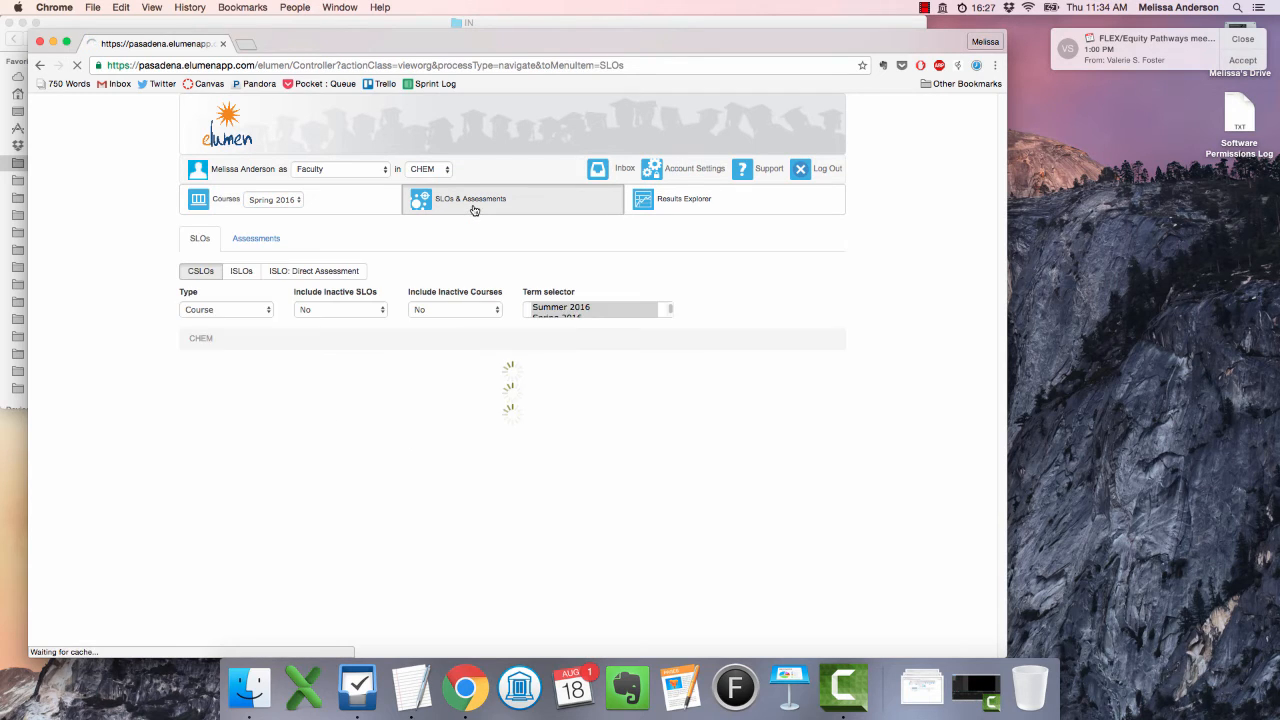
{"action": "left_click", "coordinate": [259, 243]}
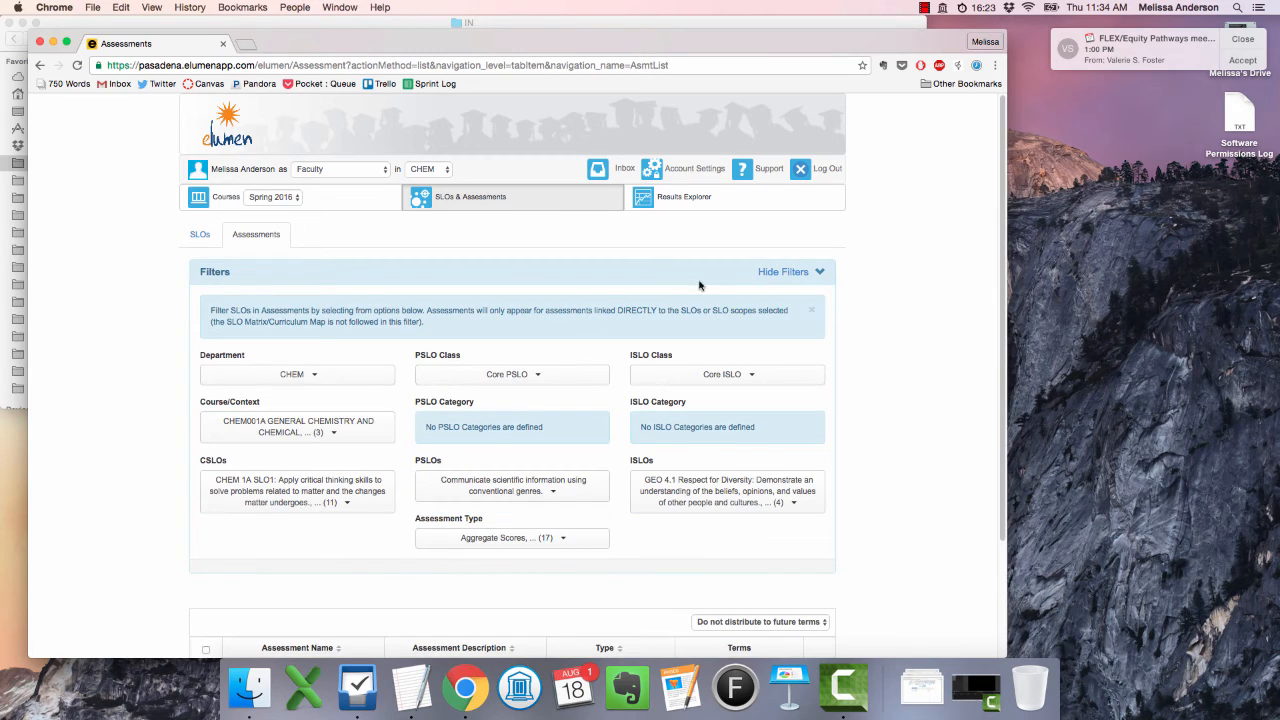
{"action": "left_click", "coordinate": [795, 272]}
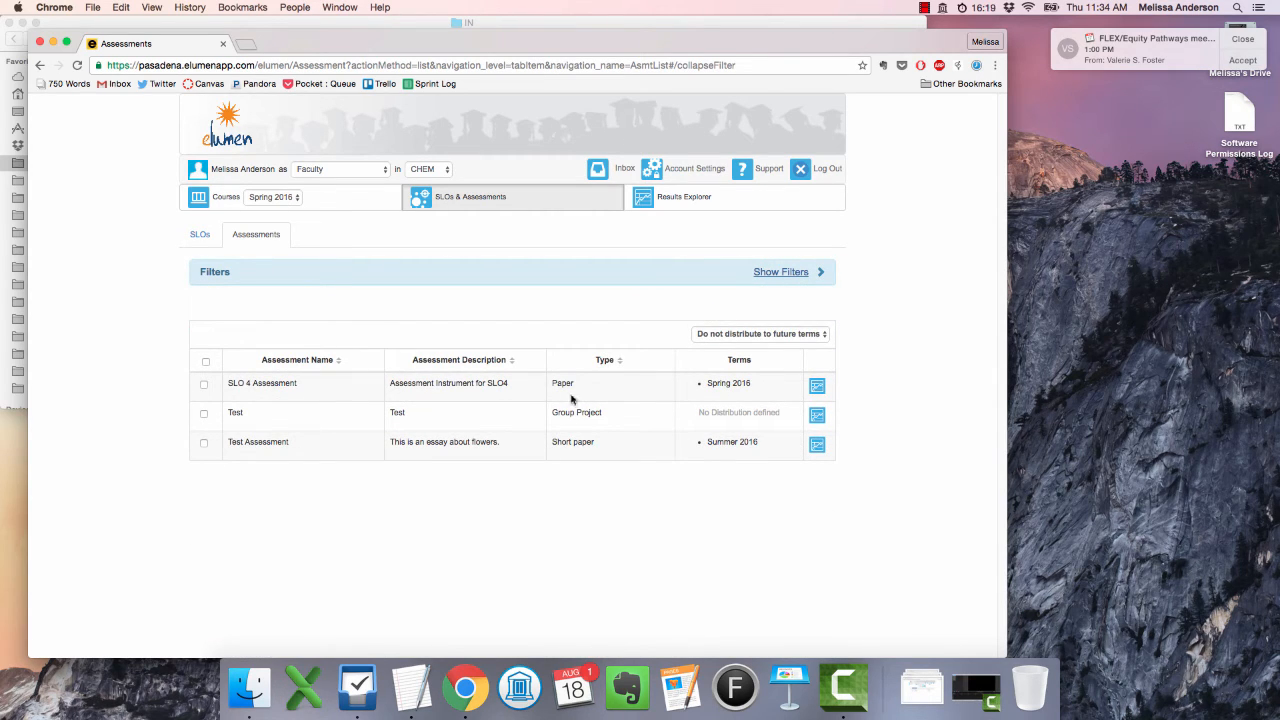
{"action": "left_click", "coordinate": [204, 444]}
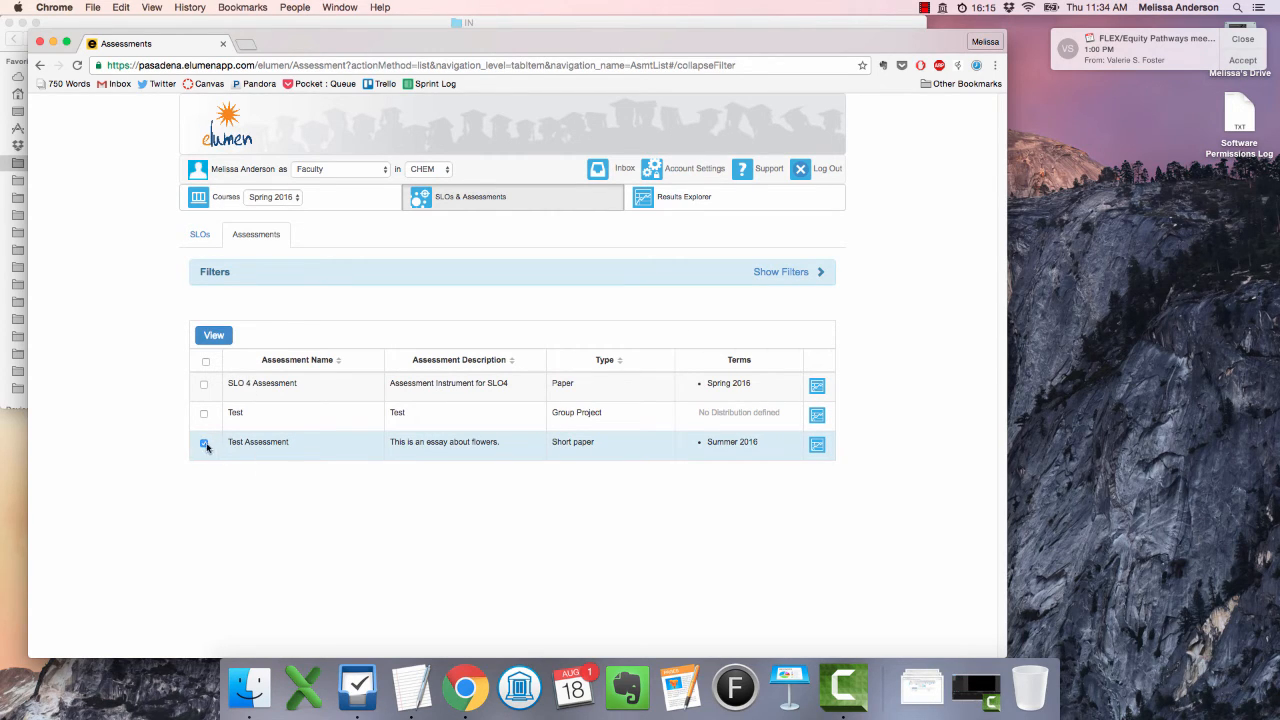
{"action": "left_click", "coordinate": [204, 444]}
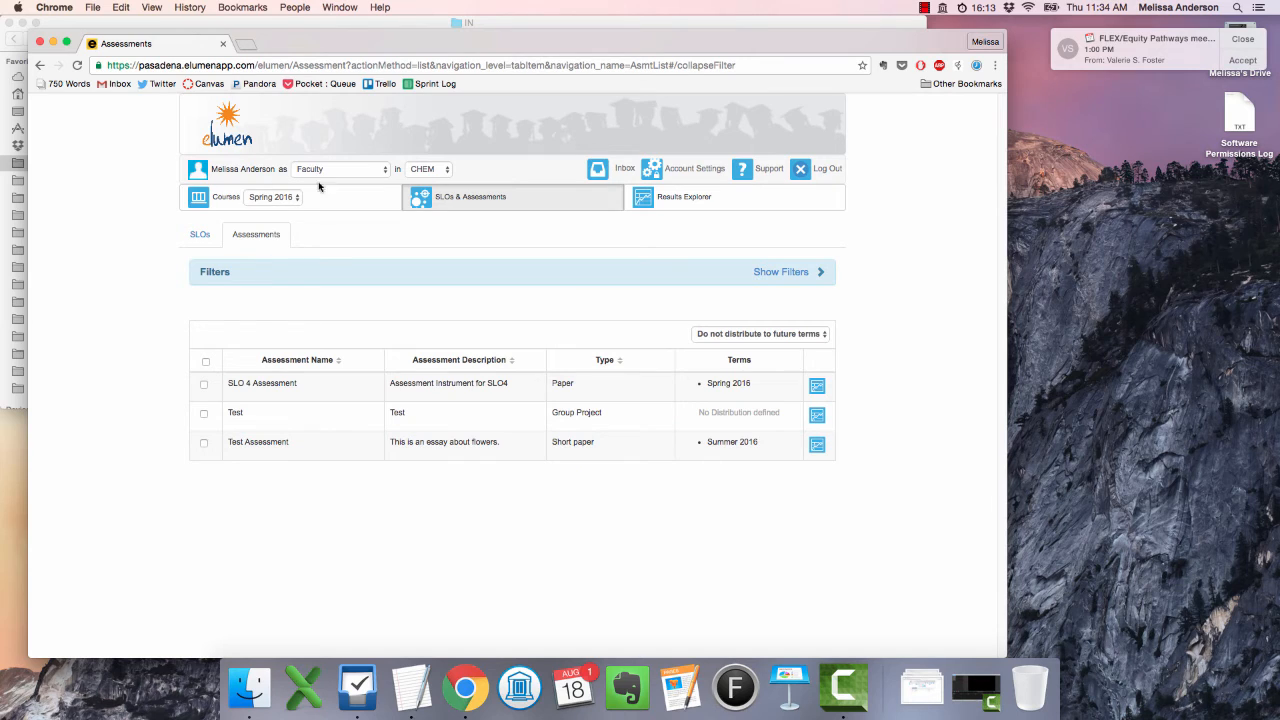
Return to the Course Coordinator role and open its assessment list.
{"action": "left_click", "coordinate": [340, 169]}
{"action": "left_click", "coordinate": [340, 157]}
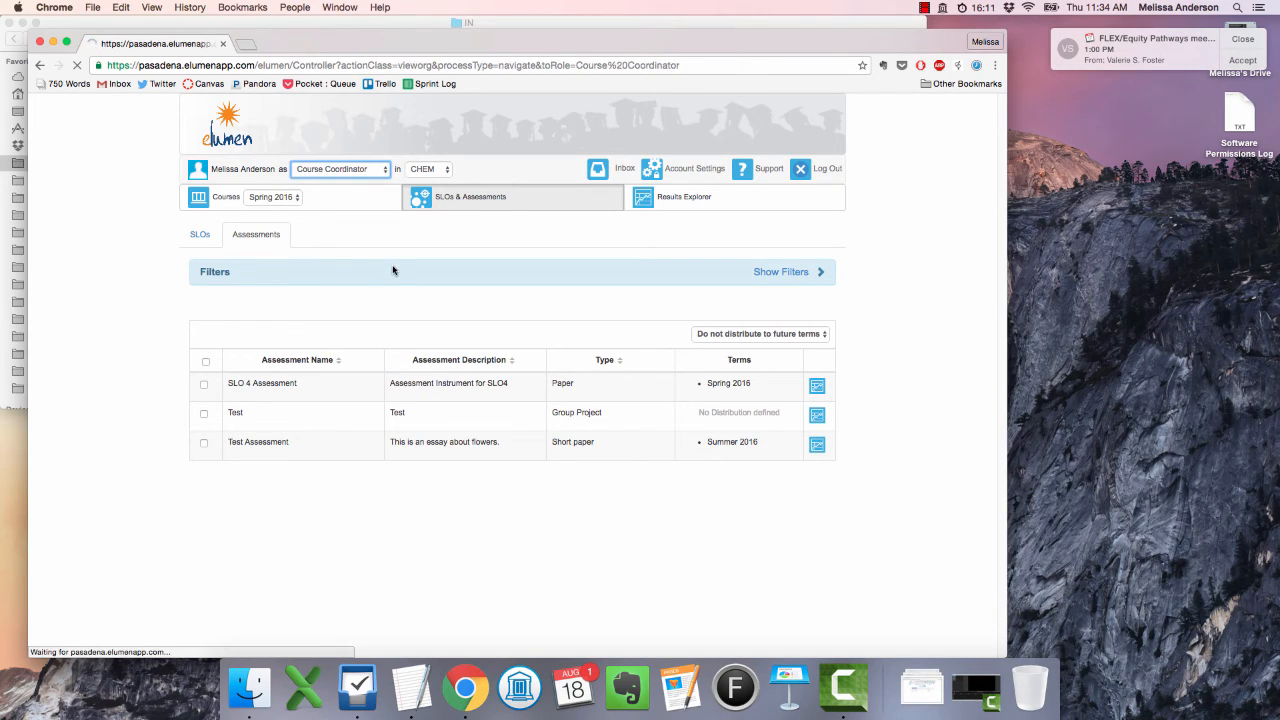
{"action": "left_click", "coordinate": [556, 200]}
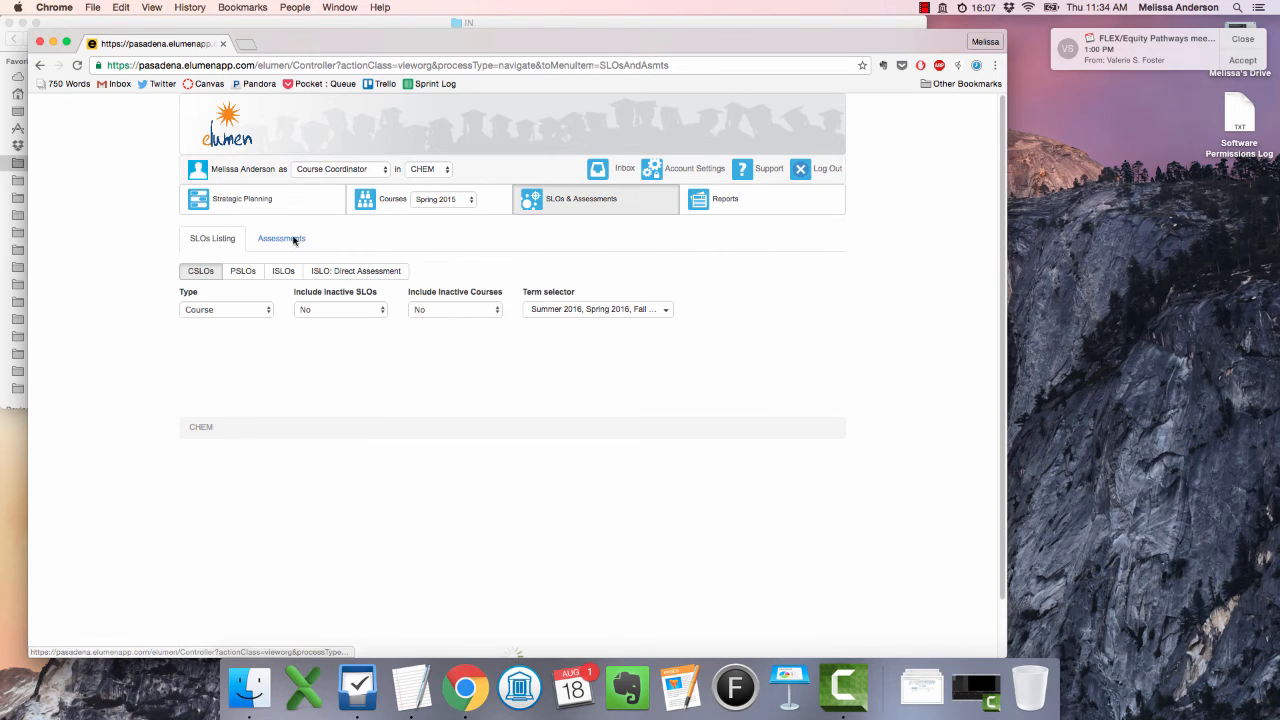
{"action": "left_click", "coordinate": [293, 240]}
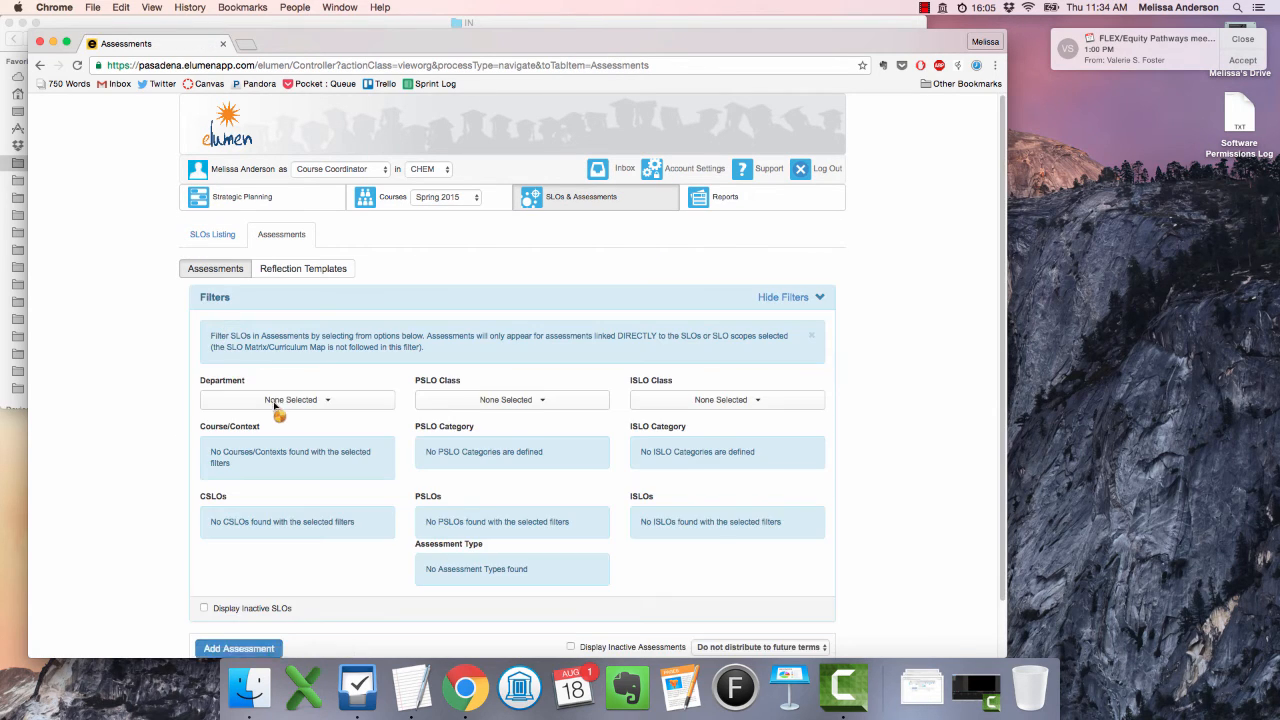
Start a new assessment and generate an Activity-Oriented, Multi-Rubric template with a 5 items scale and one rubric.
{"action": "scroll", "coordinate": [270, 405], "scroll_direction": "down", "scroll_amount": 4}
{"action": "left_click", "coordinate": [258, 479]}
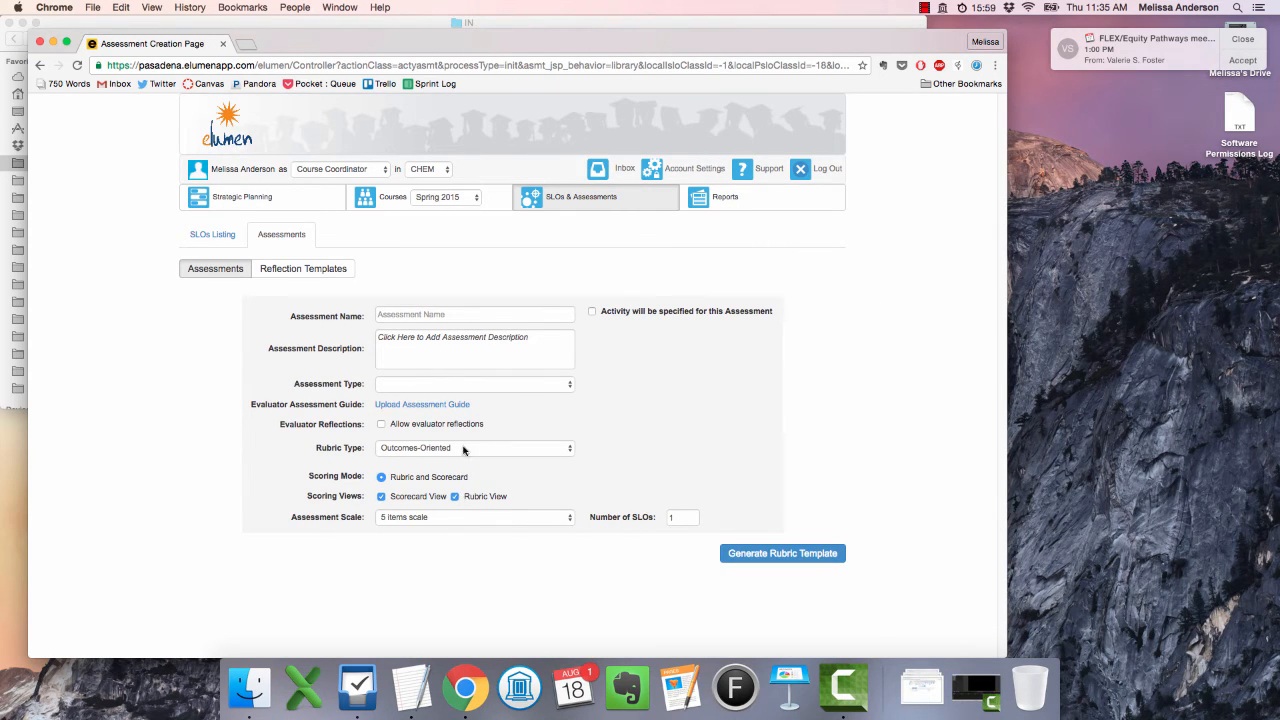
{"action": "left_click", "coordinate": [463, 450]}
{"action": "left_click", "coordinate": [469, 437]}
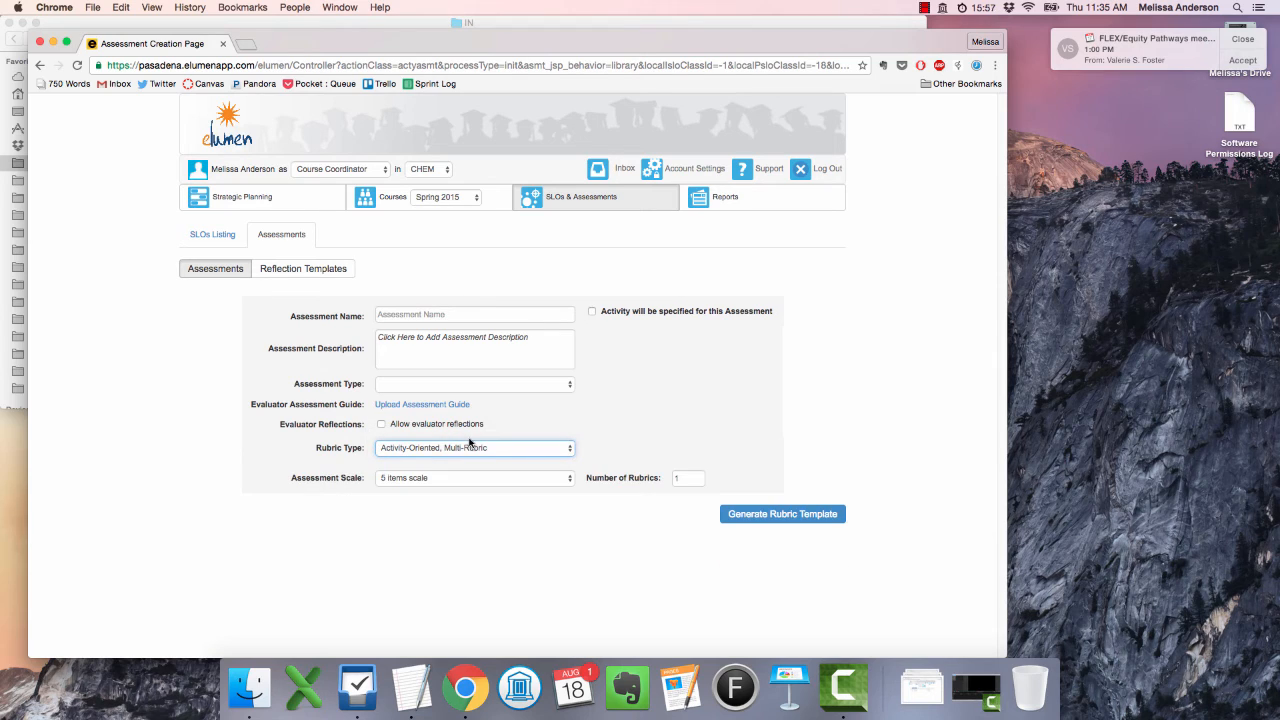
{"action": "left_click", "coordinate": [830, 515]}
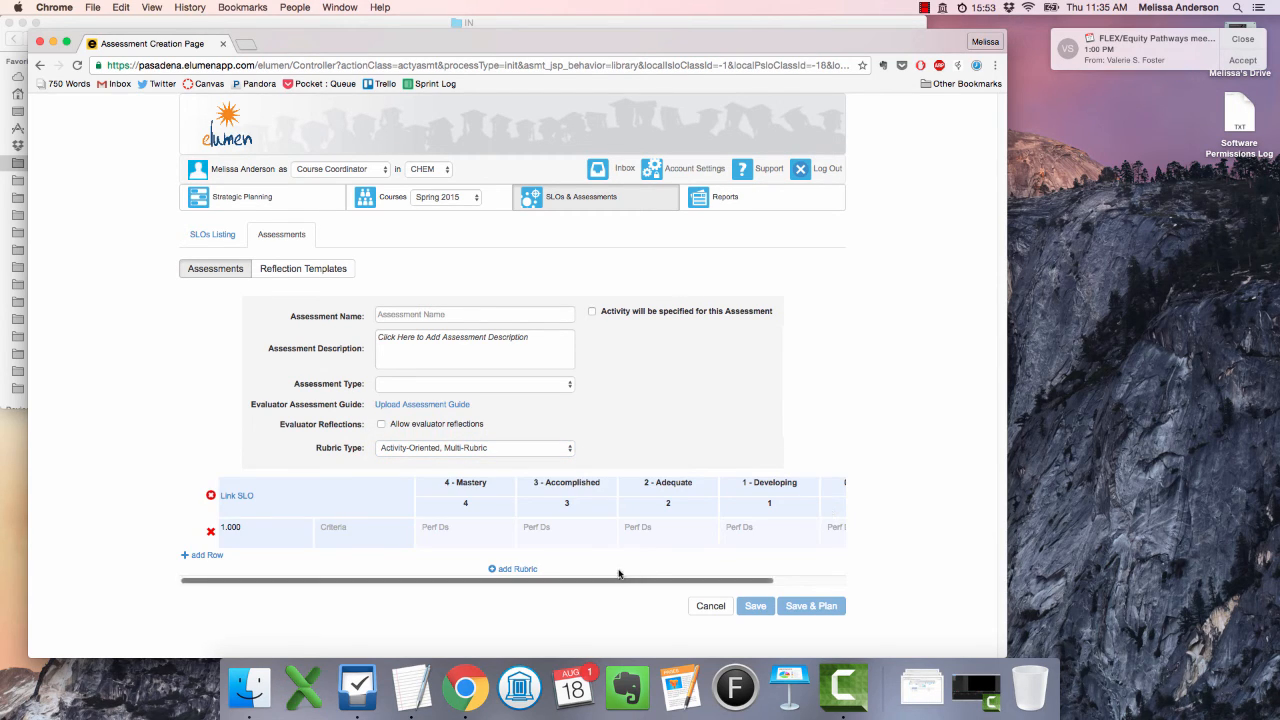
Link the CHEM002A outcome SLO1, on critical thinking skills, to the rubric and name its first criterion "Argument".
{"action": "left_click", "coordinate": [250, 496]}
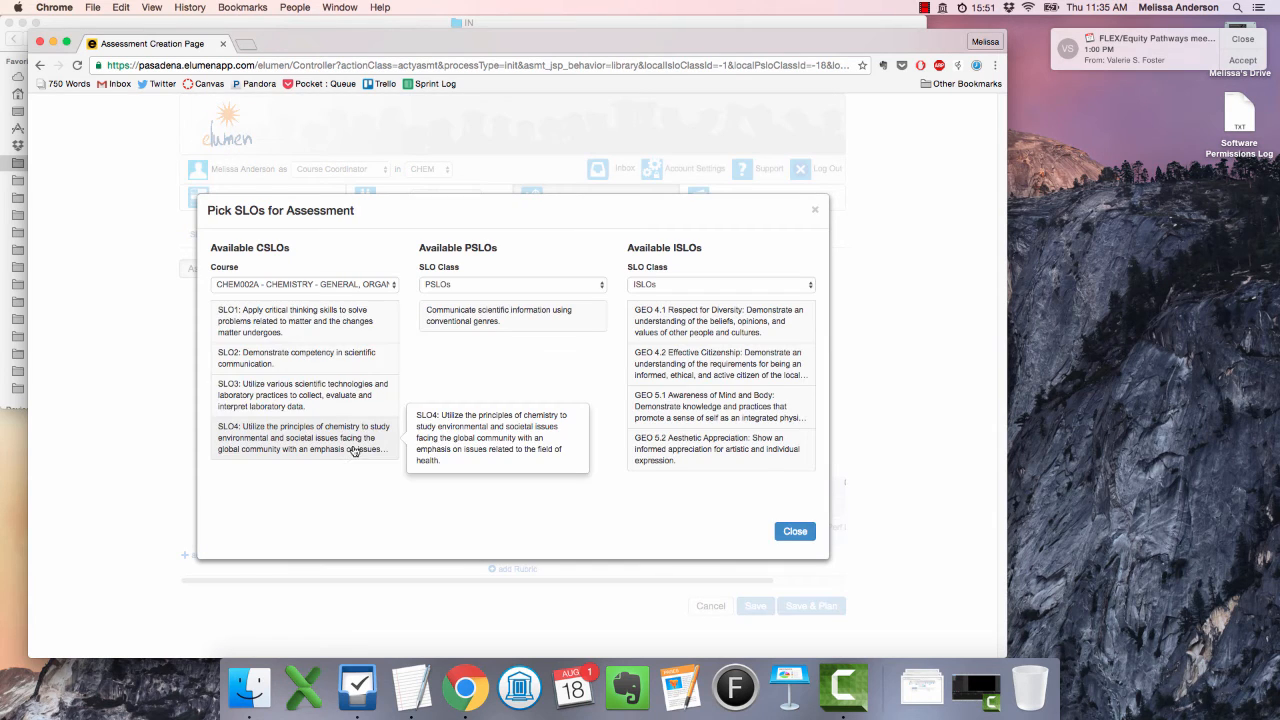
{"action": "left_click", "coordinate": [300, 322]}
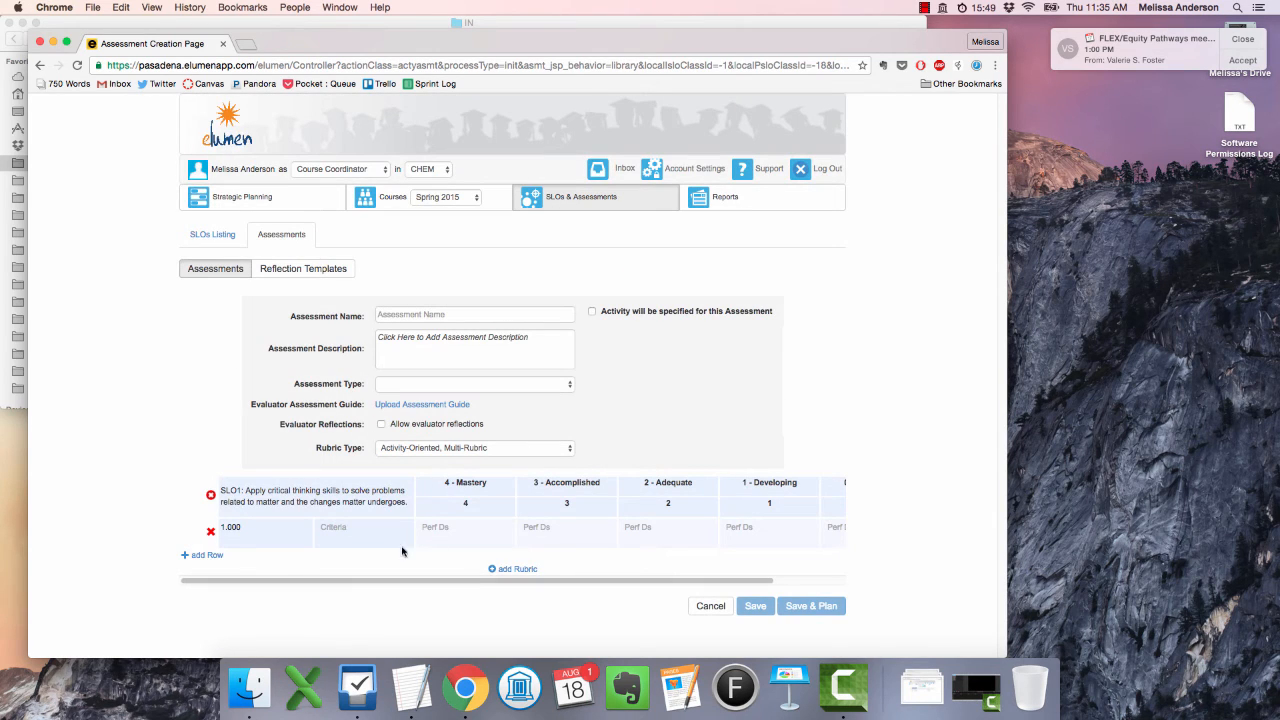
{"action": "left_click", "coordinate": [352, 532]}
{"action": "type", "text": "Ag"}
{"action": "type", "text": "gument"}
Add two more rows to the SLO1 rubric with the criteria "Evidence" and "Other criteria".
{"action": "left_click", "coordinate": [202, 555]}
{"action": "left_click", "coordinate": [364, 562]}
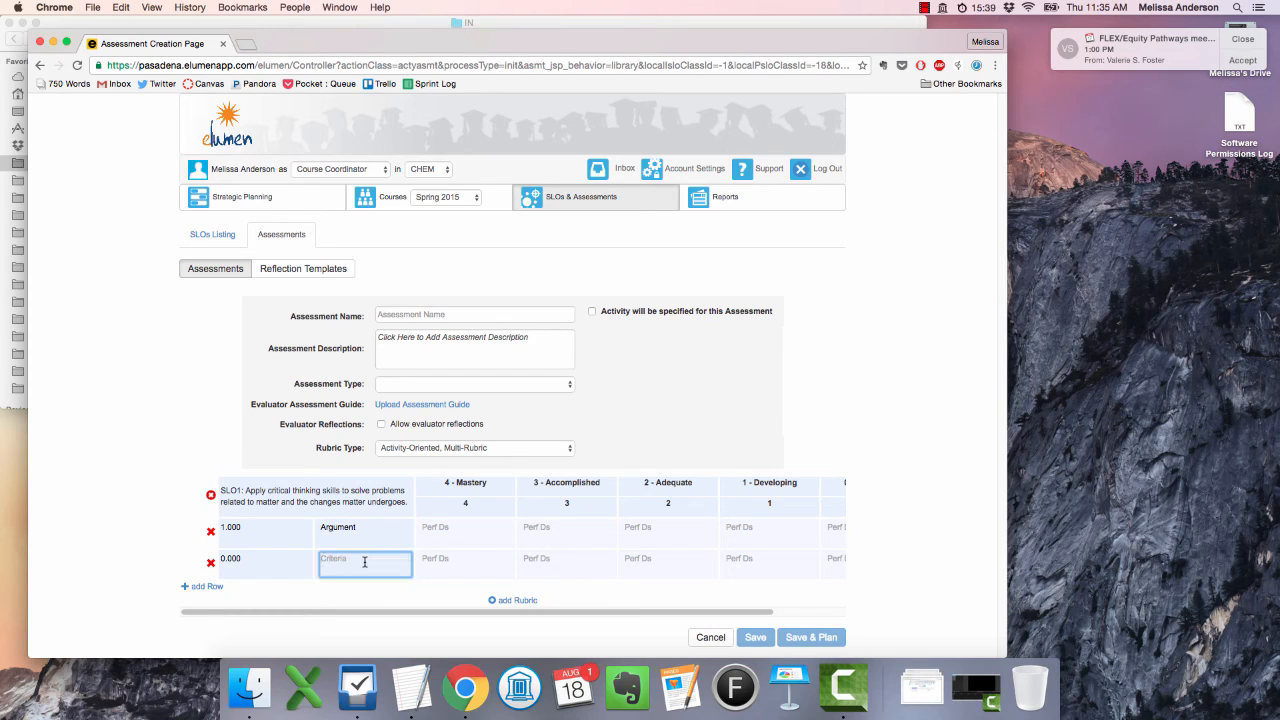
{"action": "type", "text": "Evidence"}
{"action": "left_click", "coordinate": [202, 586]}
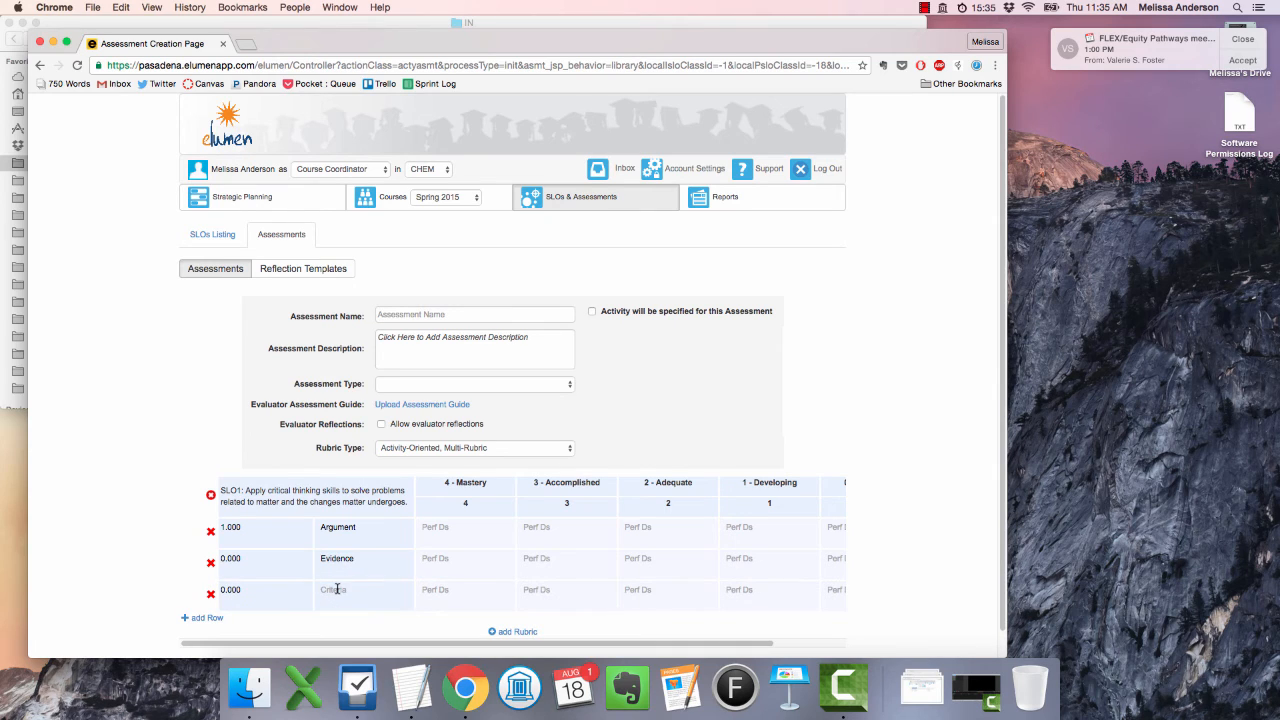
{"action": "left_click", "coordinate": [338, 590]}
{"action": "type", "text": "Other criteria"}
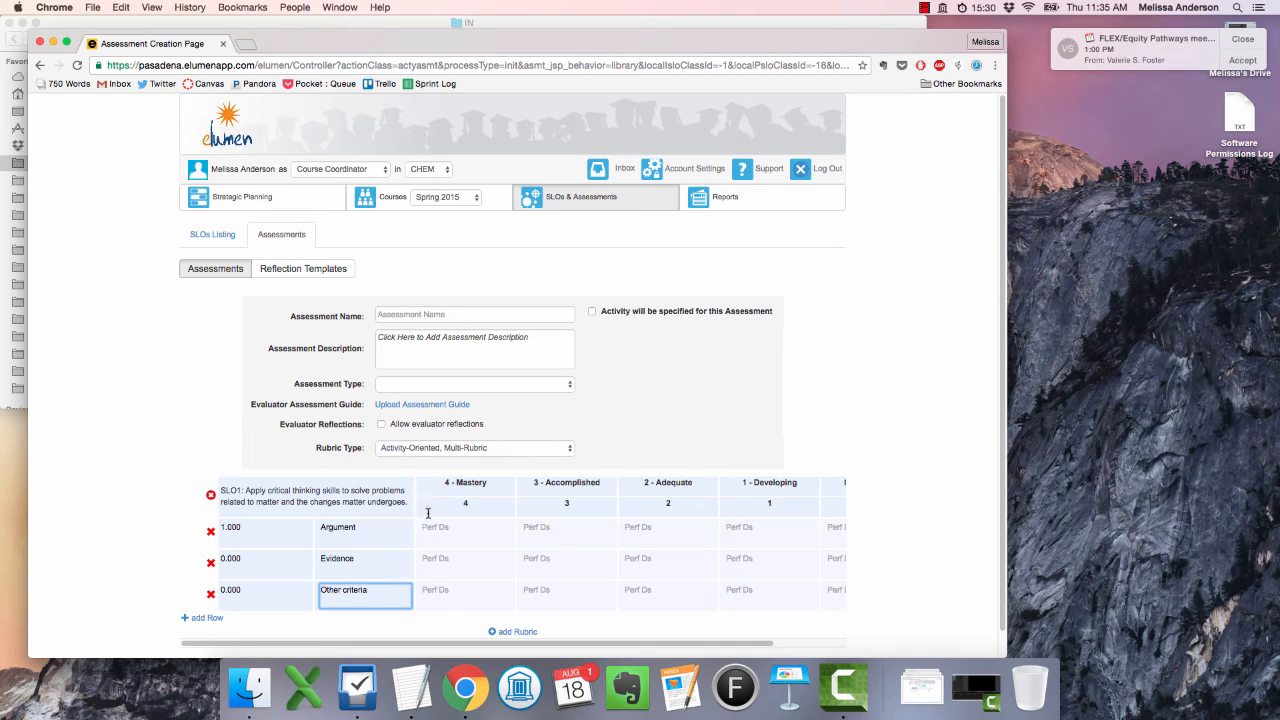
Describe the Argument criterion as "Very good" for Mastery and "etc." for Accomplished.
{"action": "left_click", "coordinate": [457, 531]}
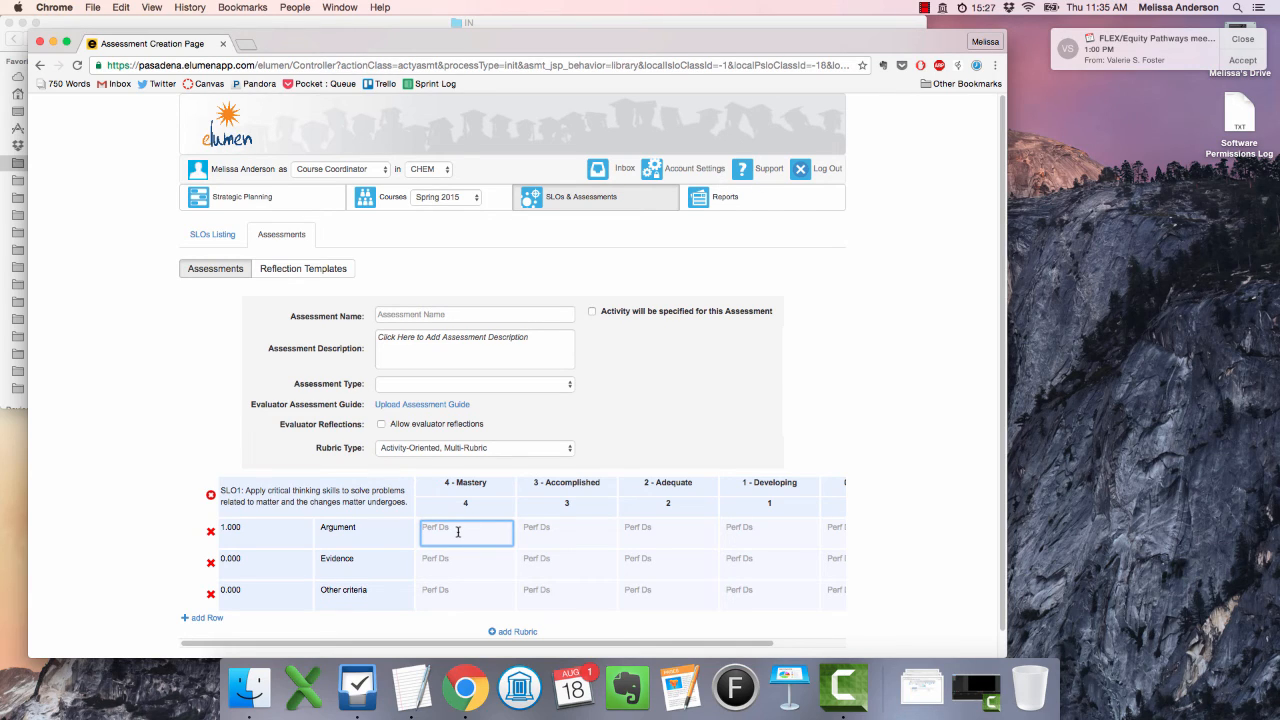
{"action": "type", "text": "Very good"}
{"action": "key", "text": "Tab"}
{"action": "type", "text": "e"}
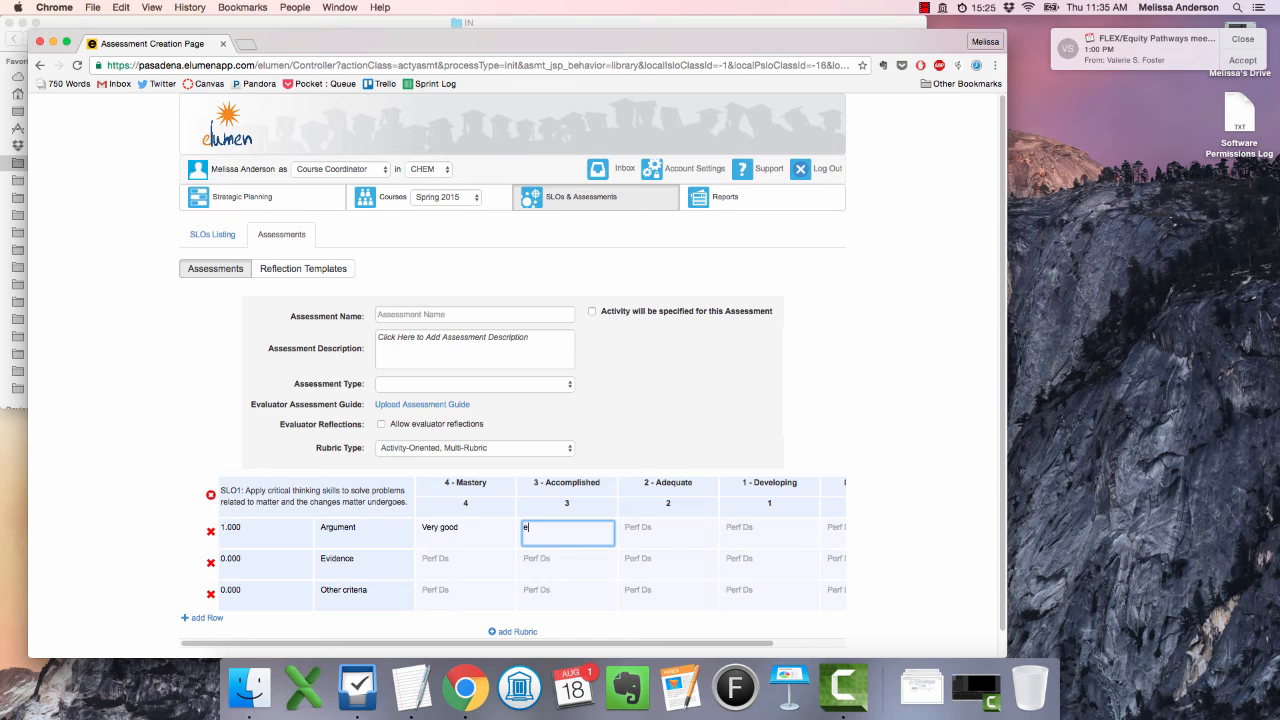
Add a second blank rubric below SLO1 and delete it again, discarding the unsaved assessment as well.
{"action": "scroll", "coordinate": [810, 486], "scroll_direction": "down", "scroll_amount": 1}
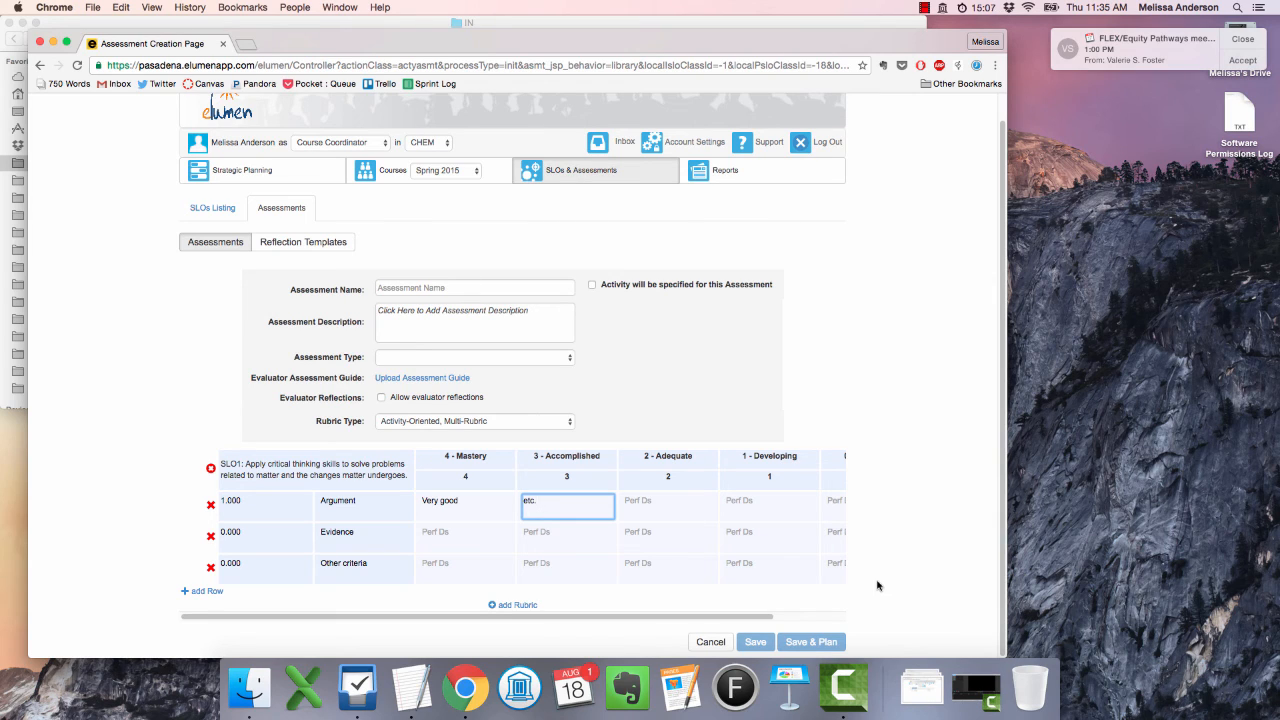
{"action": "left_click", "coordinate": [495, 604]}
{"action": "scroll", "coordinate": [280, 492], "scroll_direction": "down", "scroll_amount": 2}
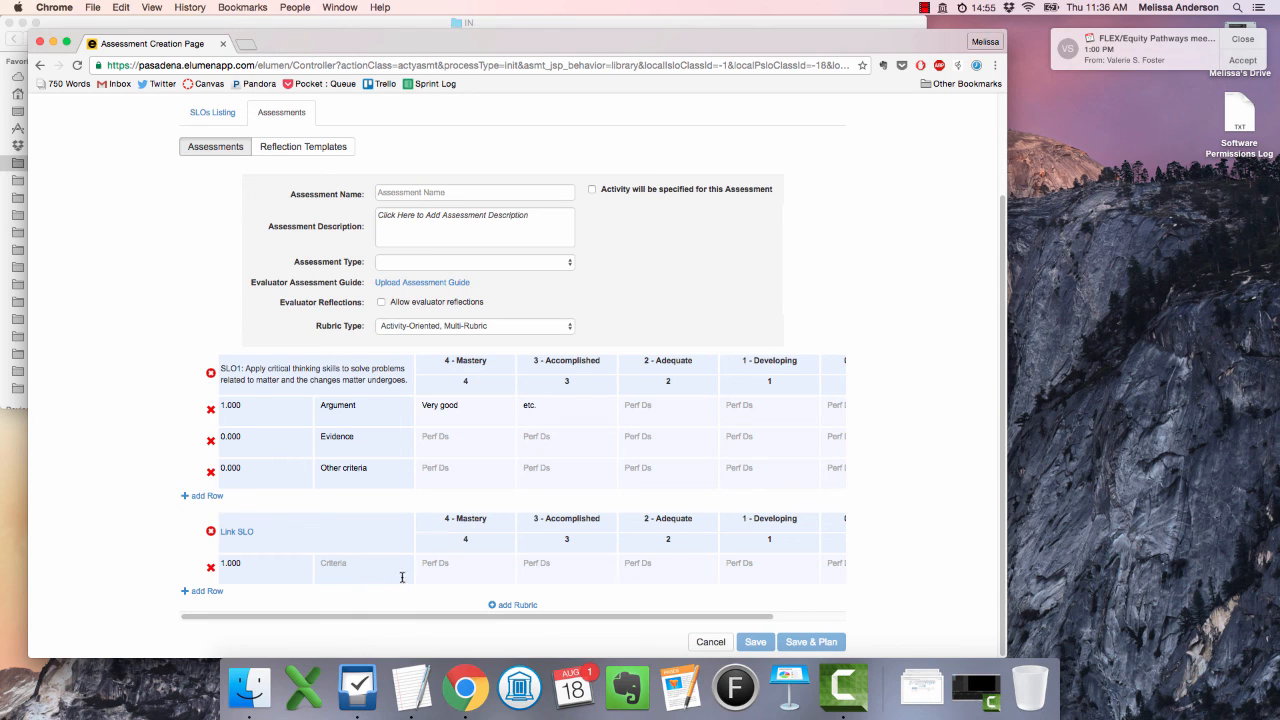
{"action": "left_click", "coordinate": [211, 533]}
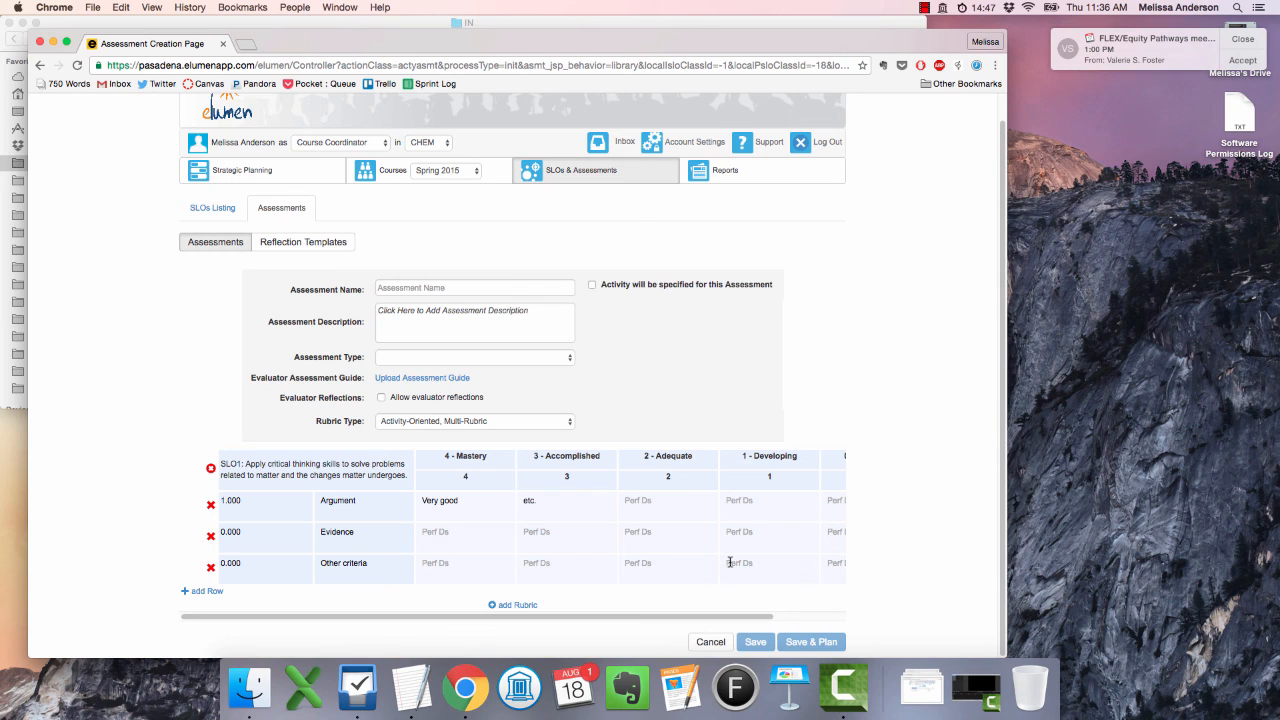
{"action": "left_click", "coordinate": [710, 641]}
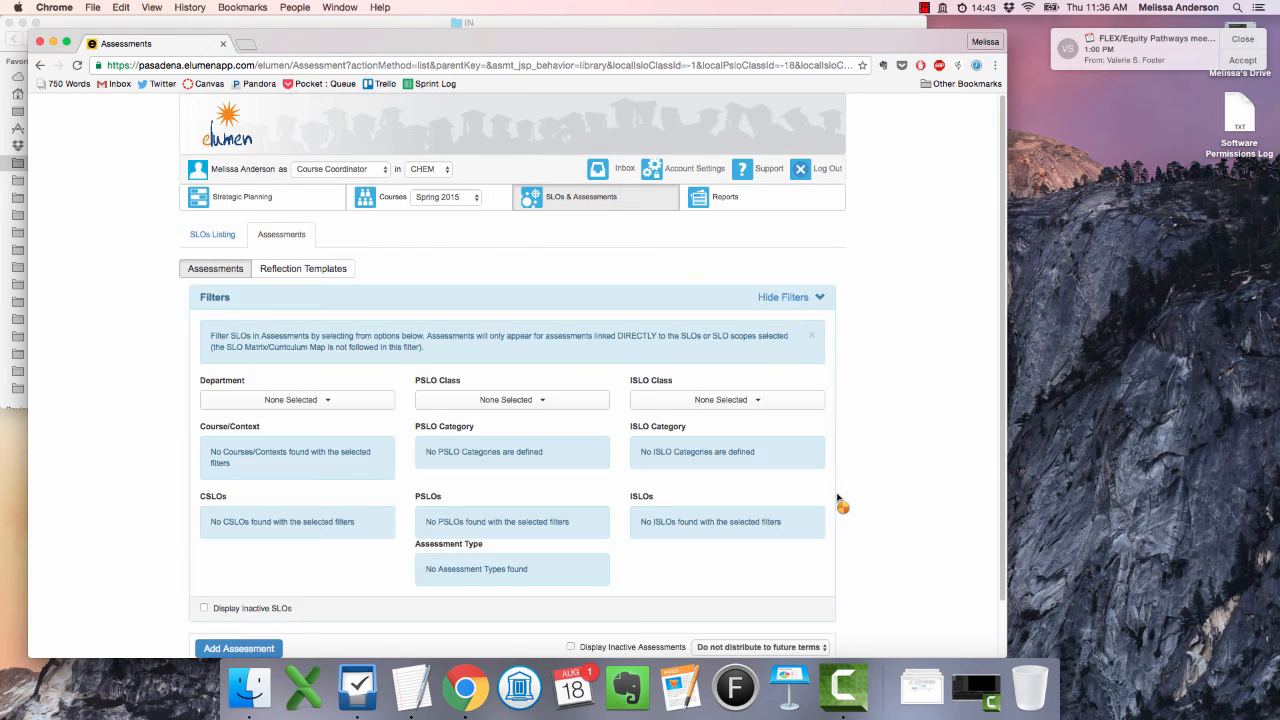